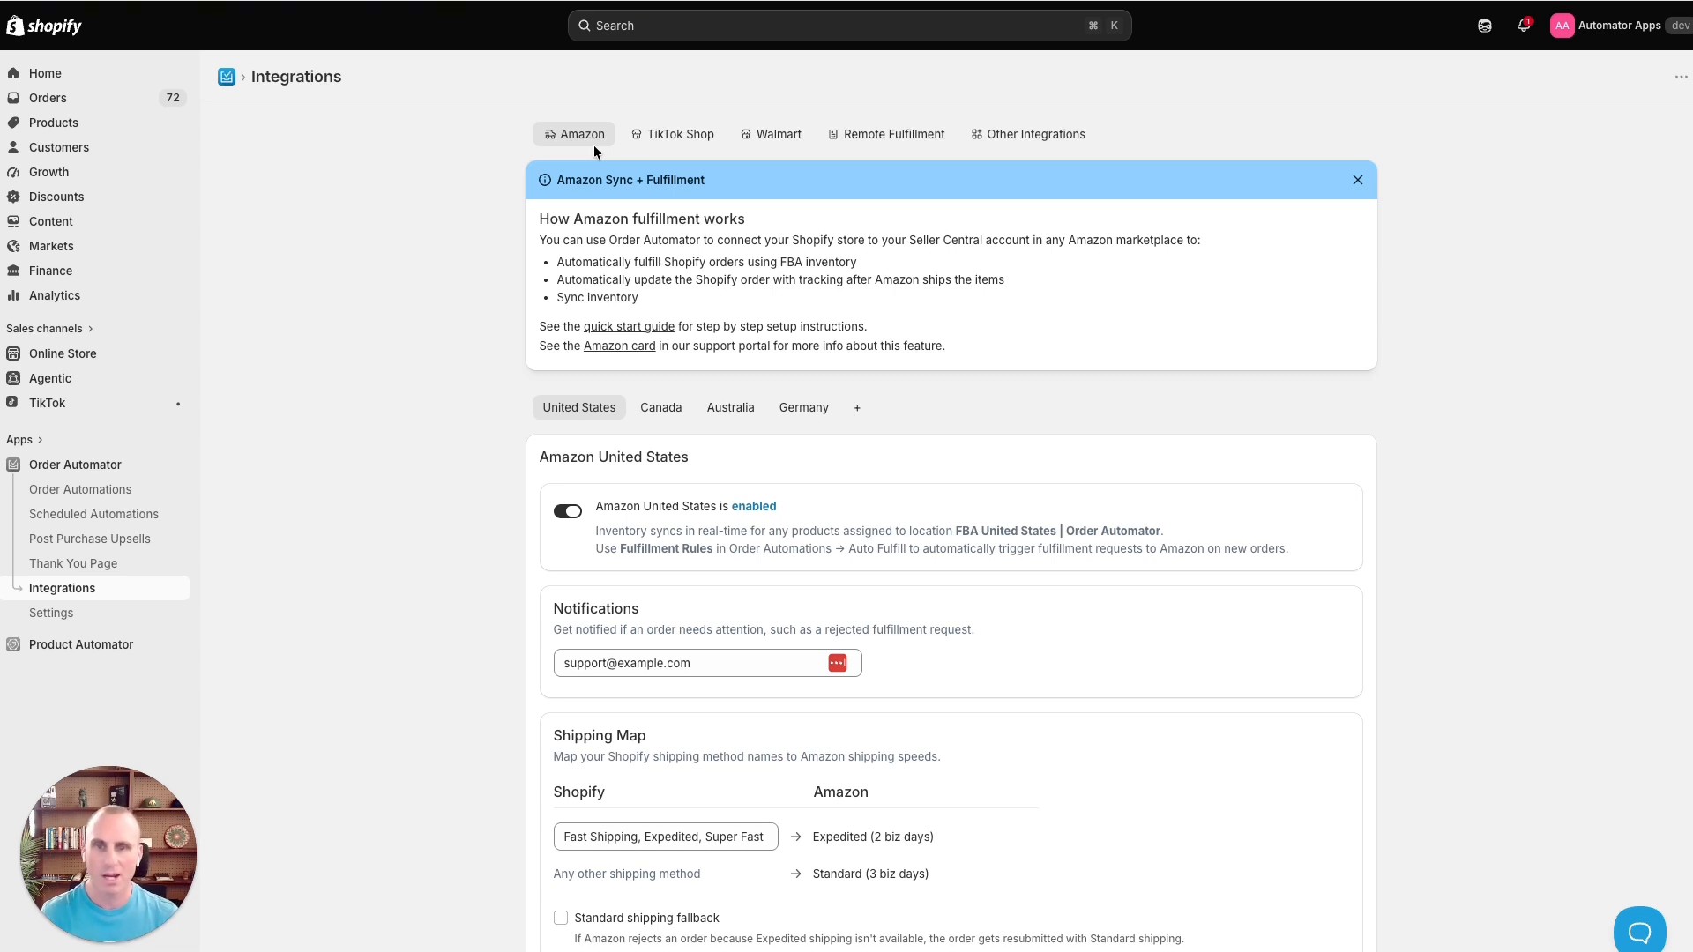
- Open the form for connecting a new Amazon marketplace, browse the marketplace list, and return to the United States tab
left_click(859, 411)
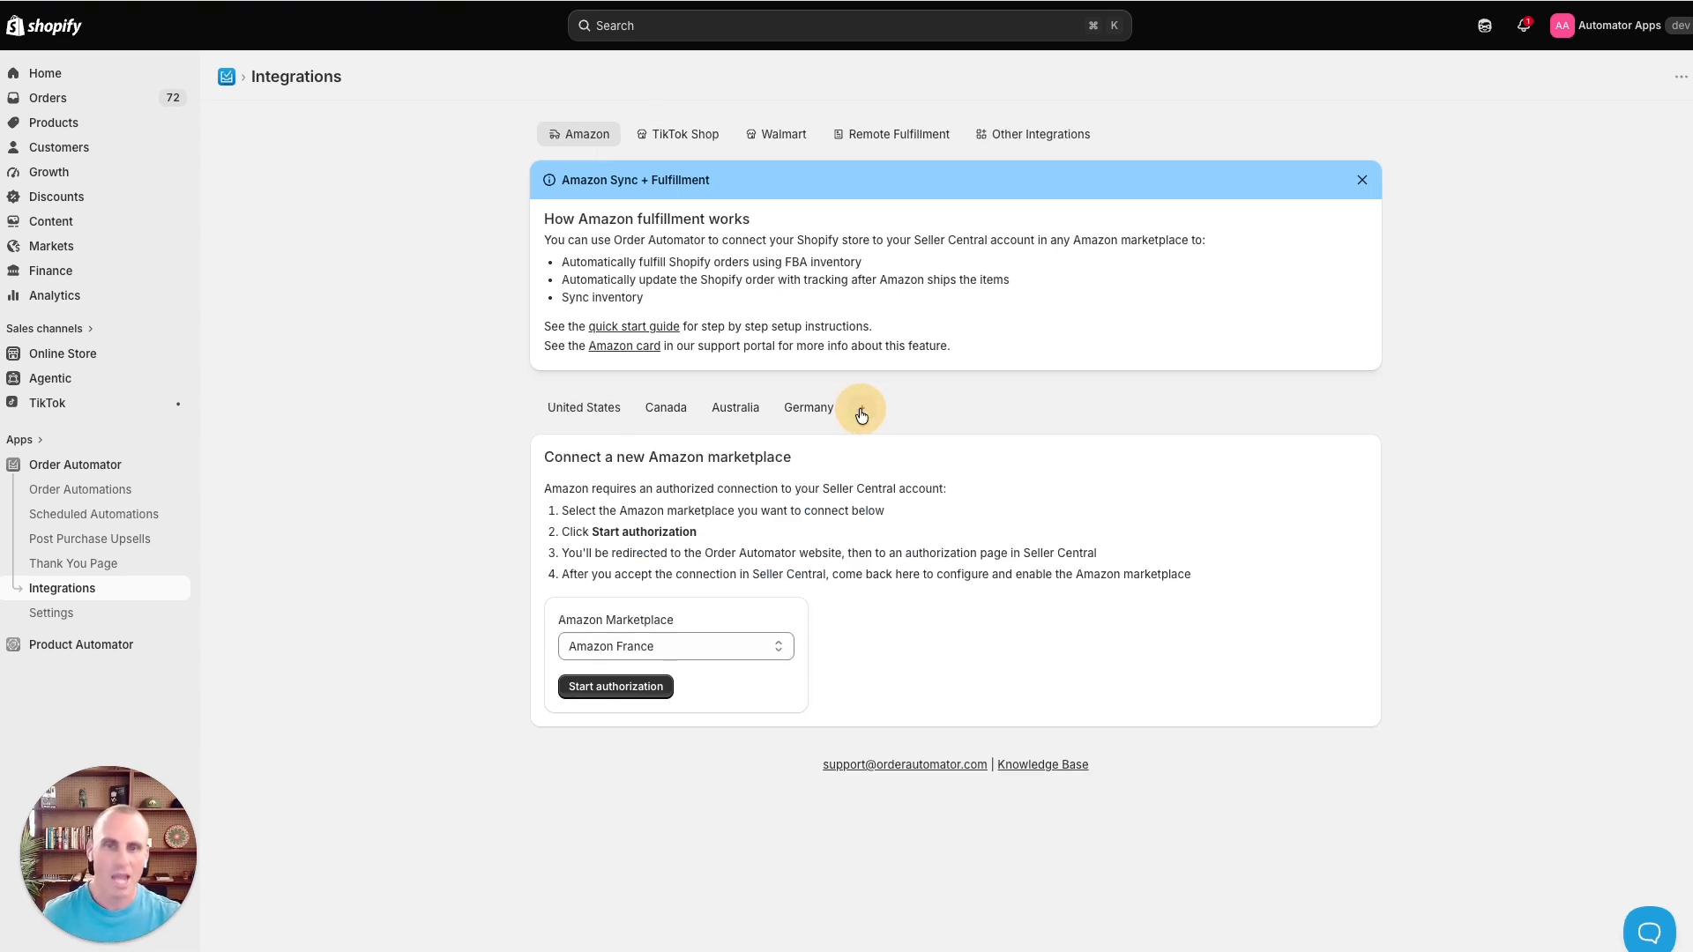
left_click(656, 643)
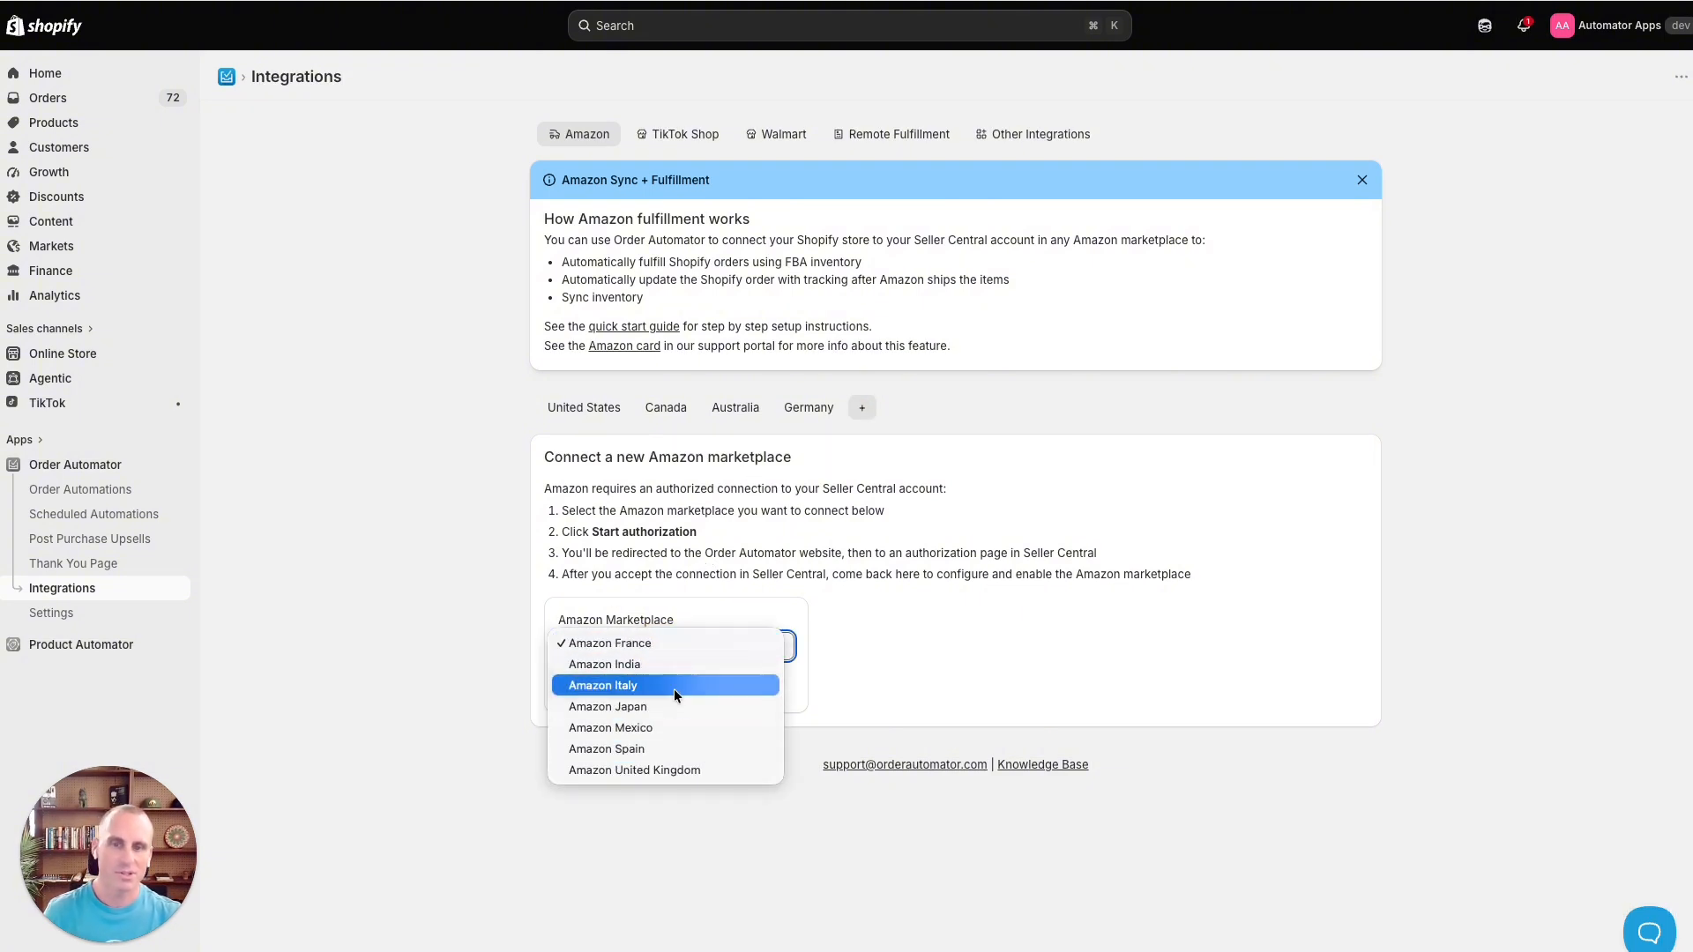
left_click(712, 551)
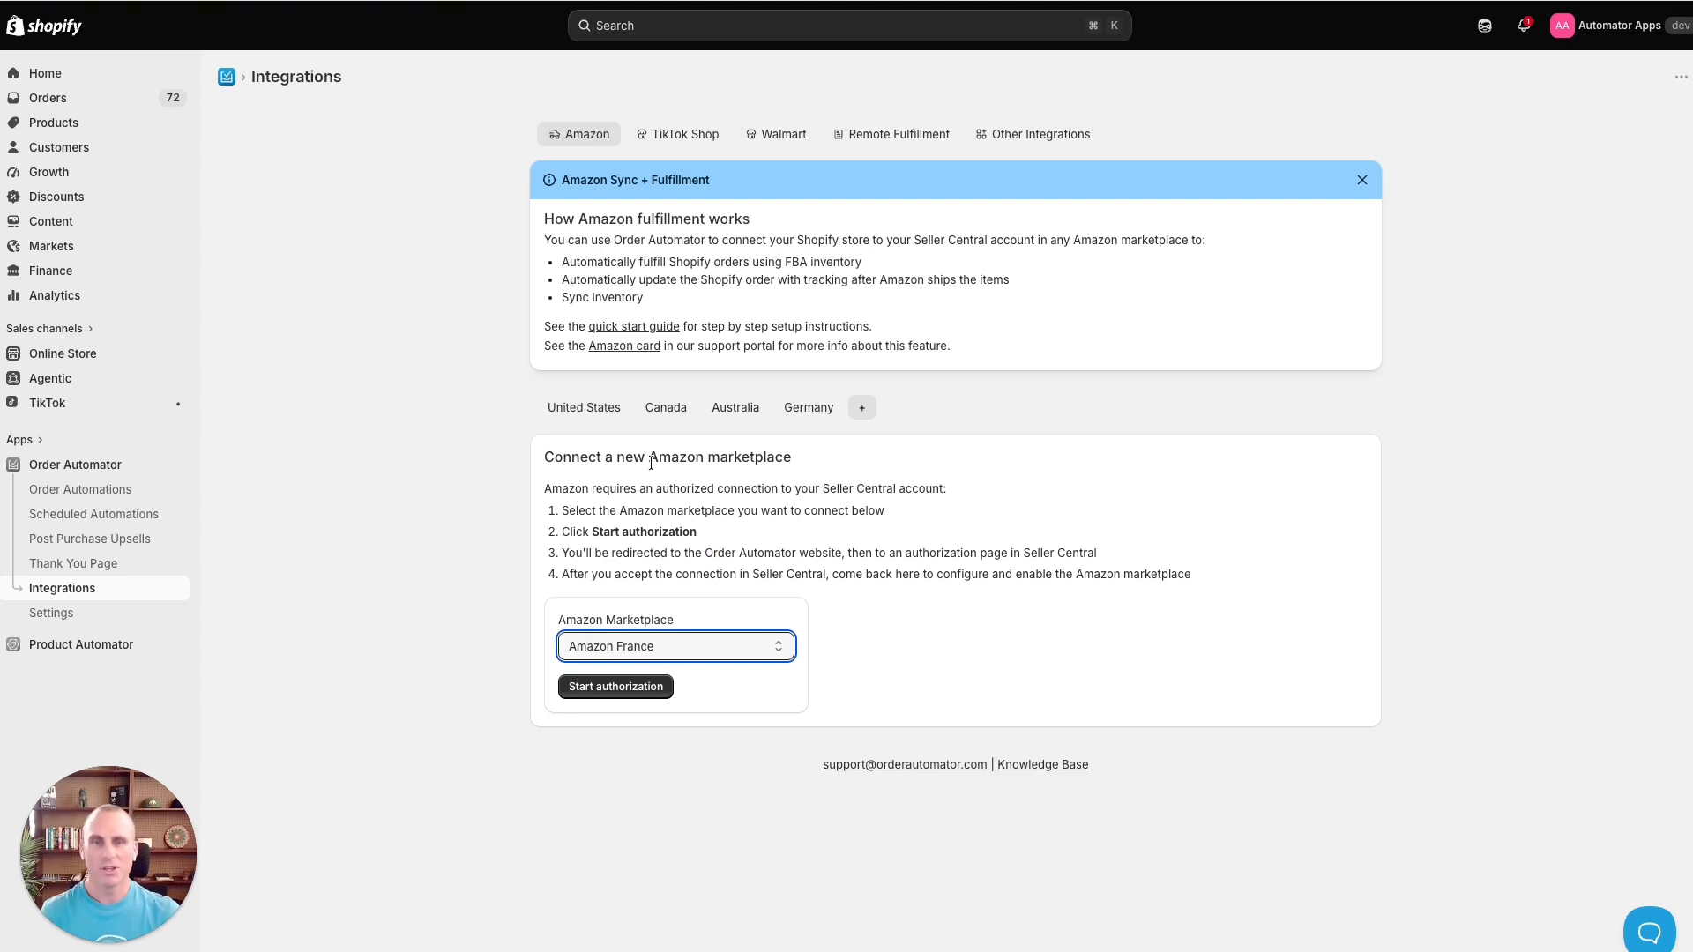
left_click(589, 408)
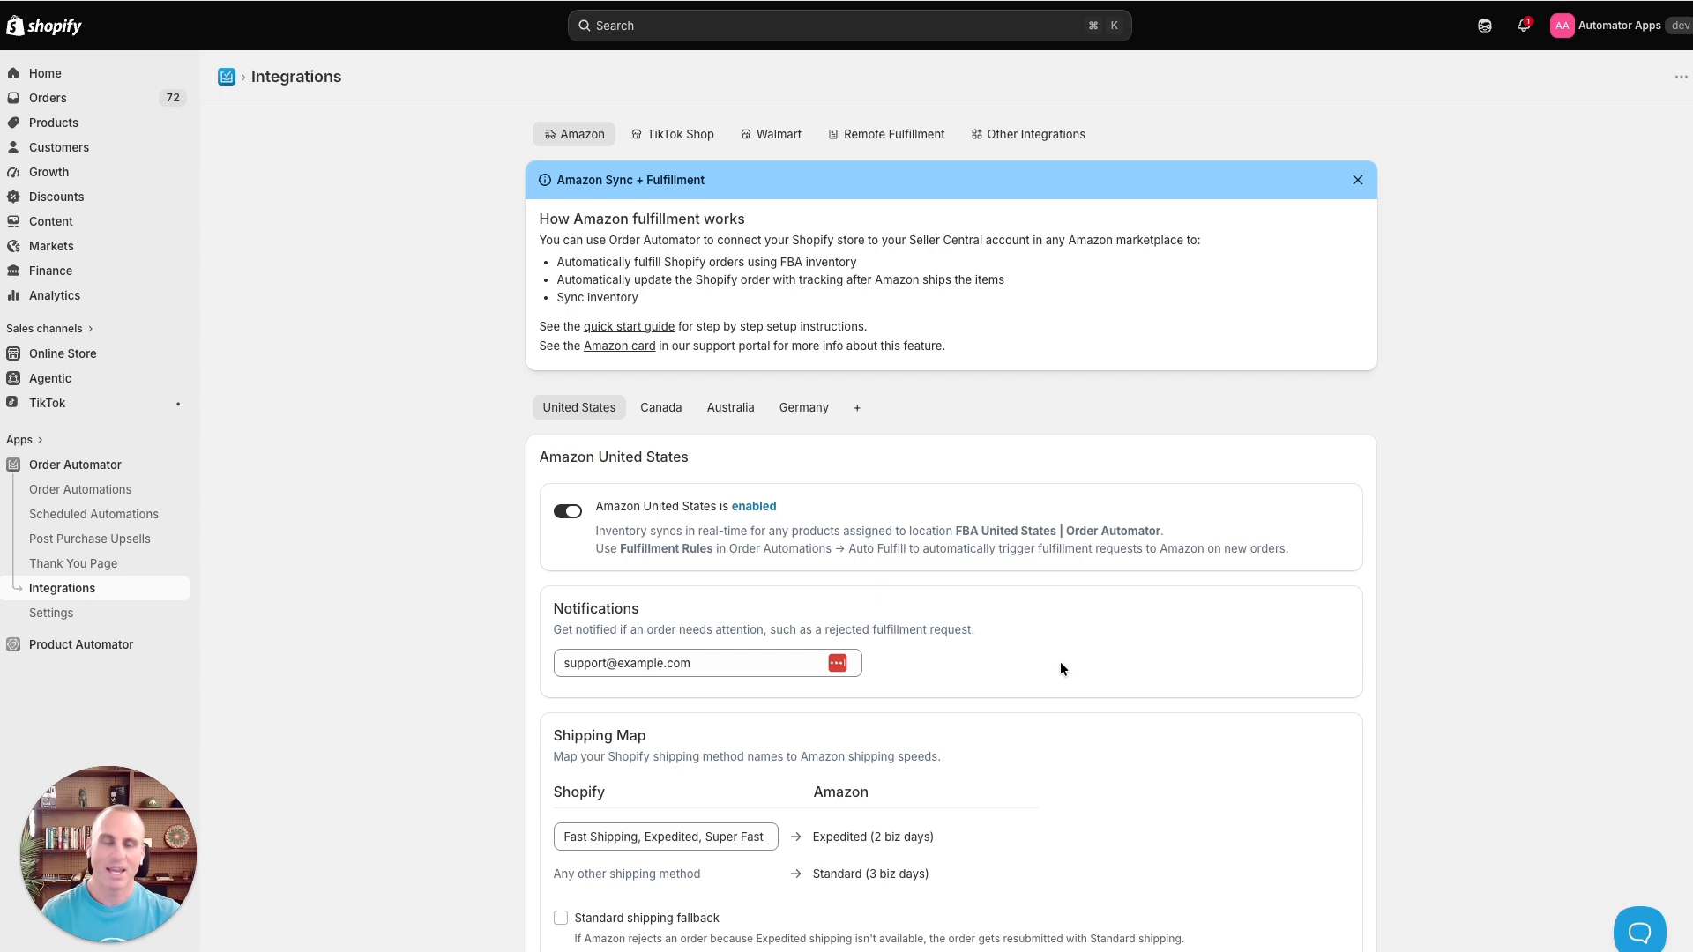
- Review the Amazon United States settings from notifications and shipping map down to the SKU Map
scroll(1054, 663, "down", 2)
scroll(749, 584, "down", 3)
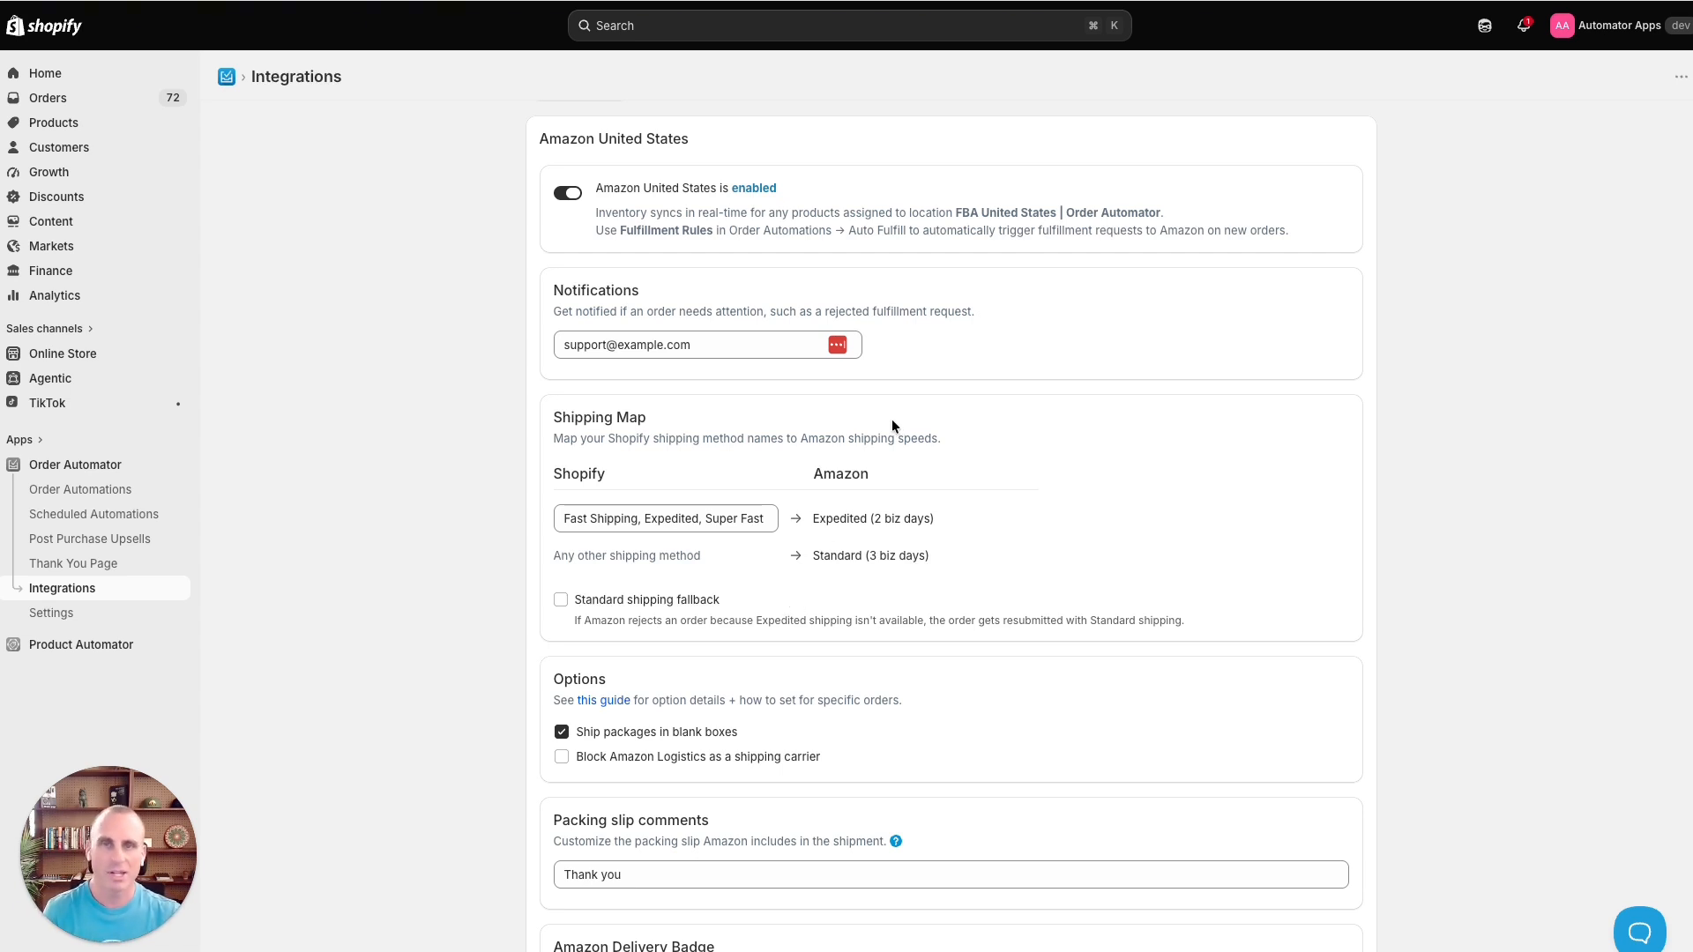
scroll(775, 527, "down", 1)
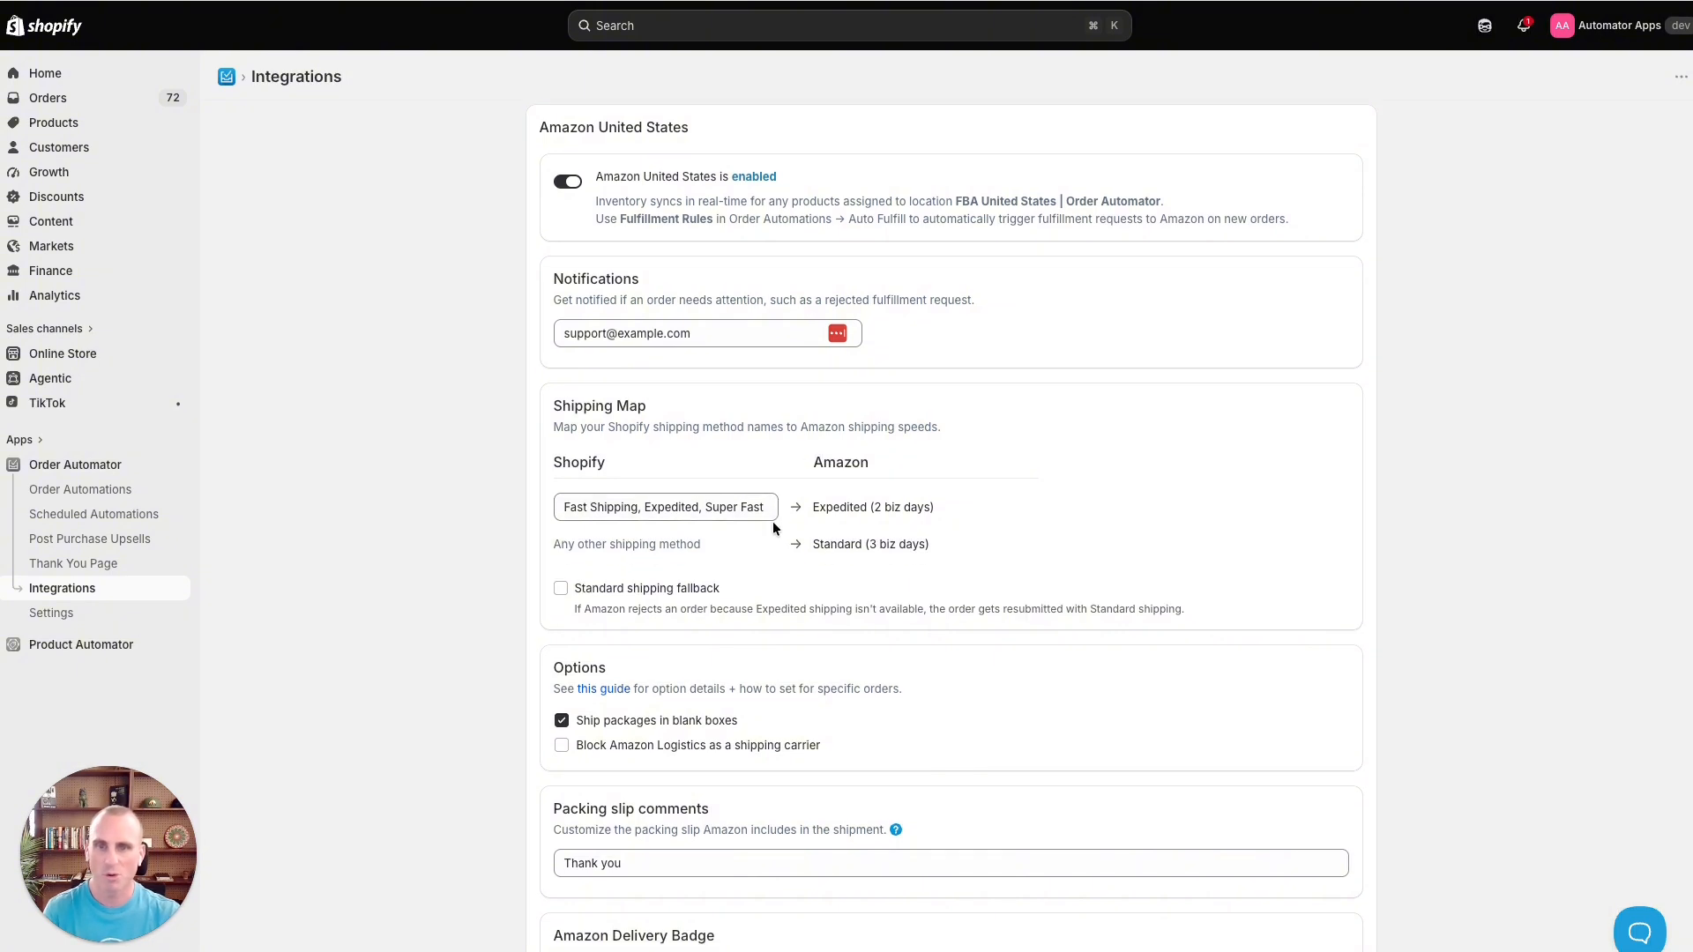
scroll(772, 528, "down", 2)
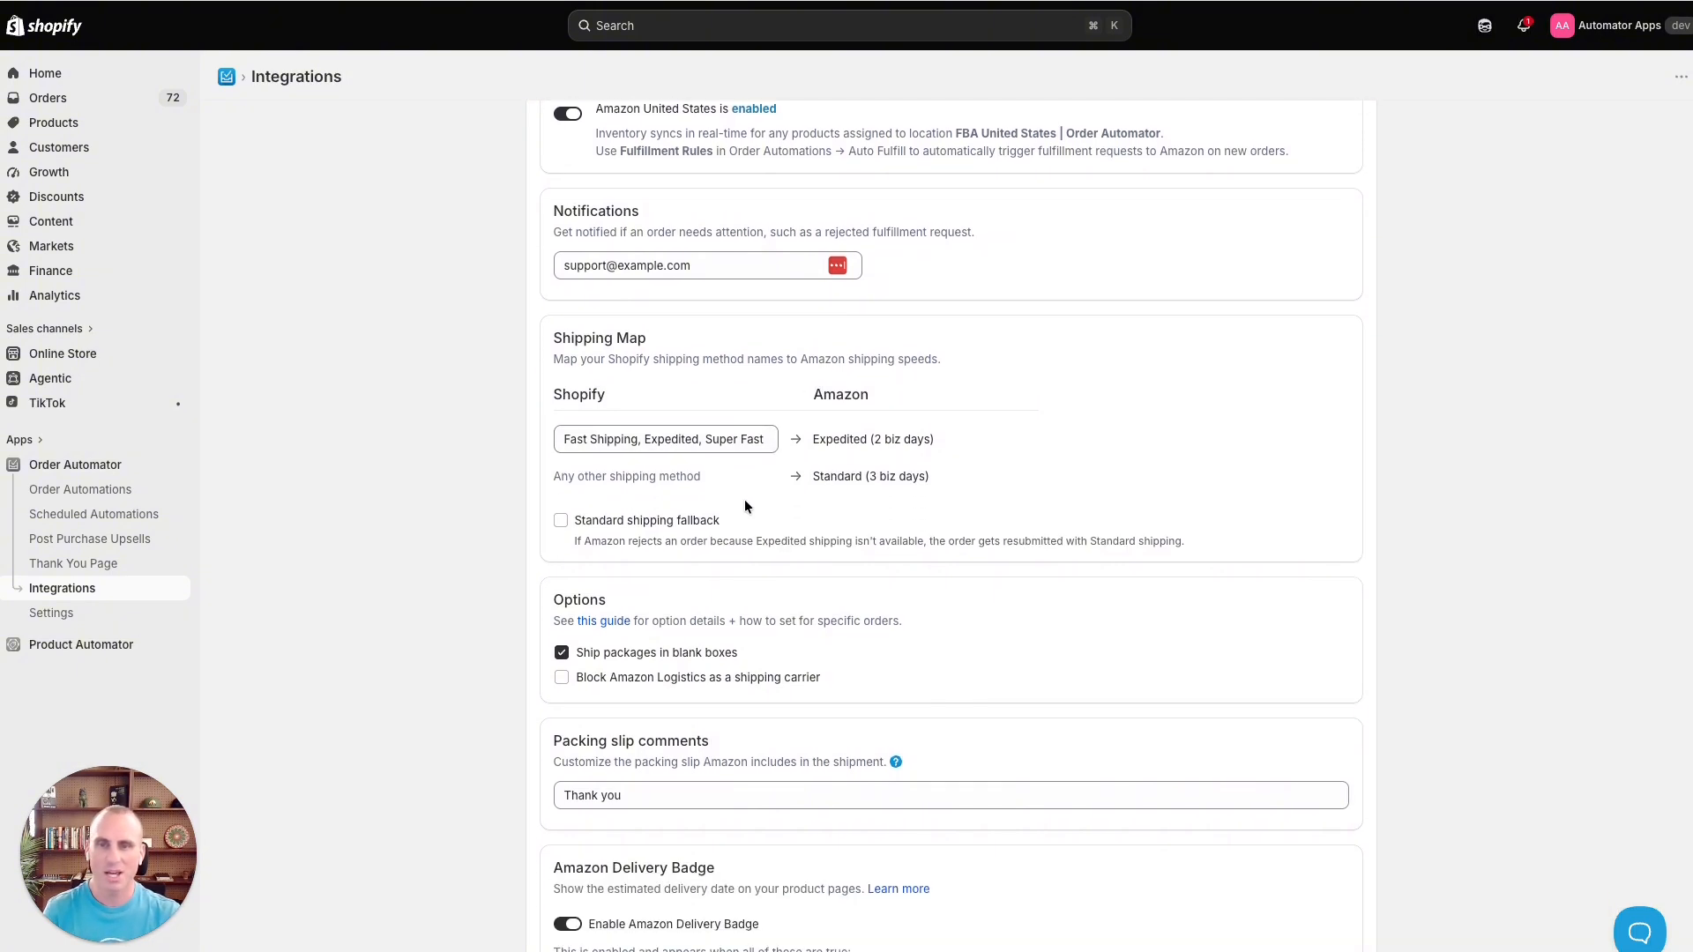
scroll(741, 503, "down", 5)
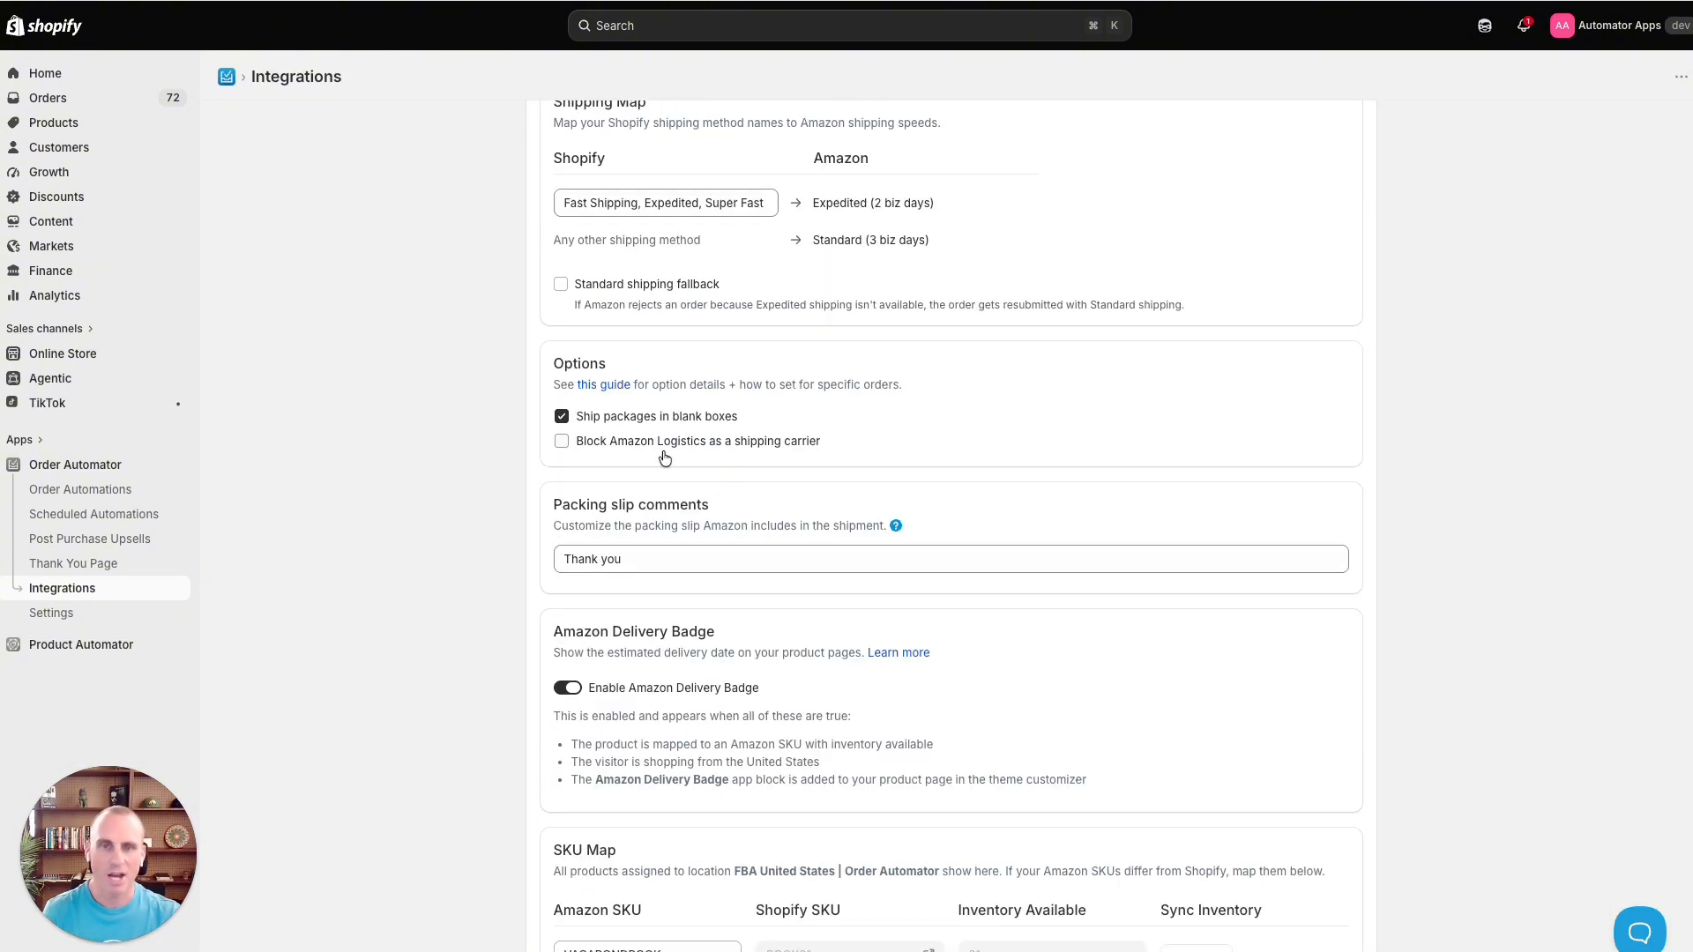
scroll(665, 457, "down", 6)
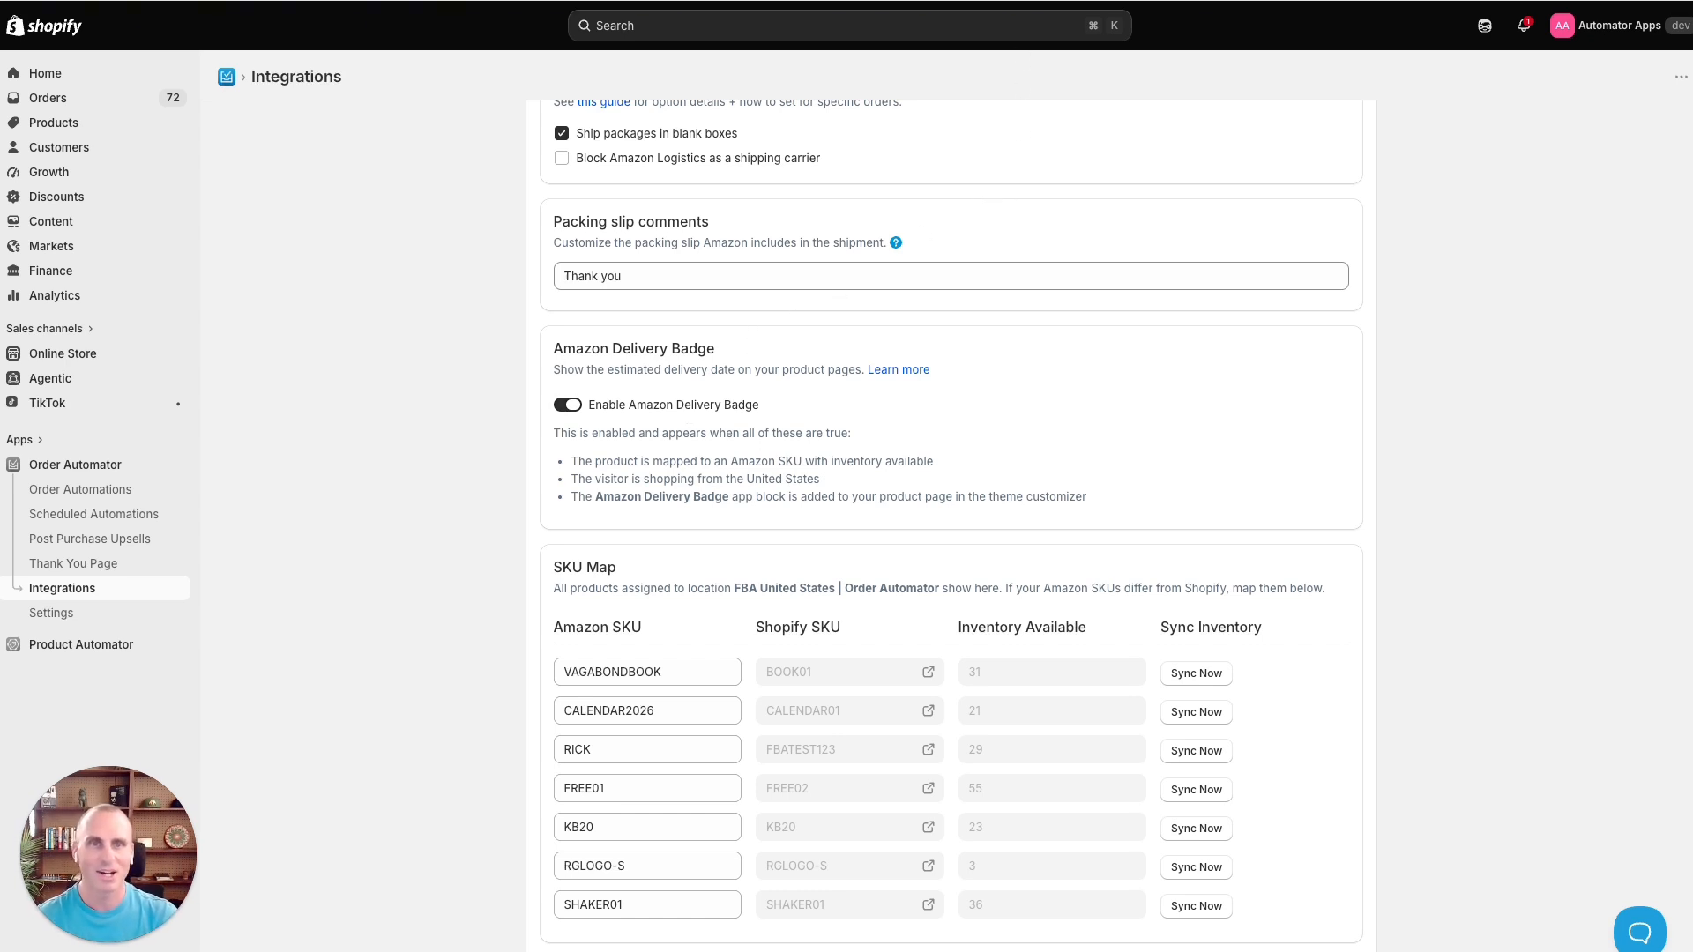
left_click(1058, 0)
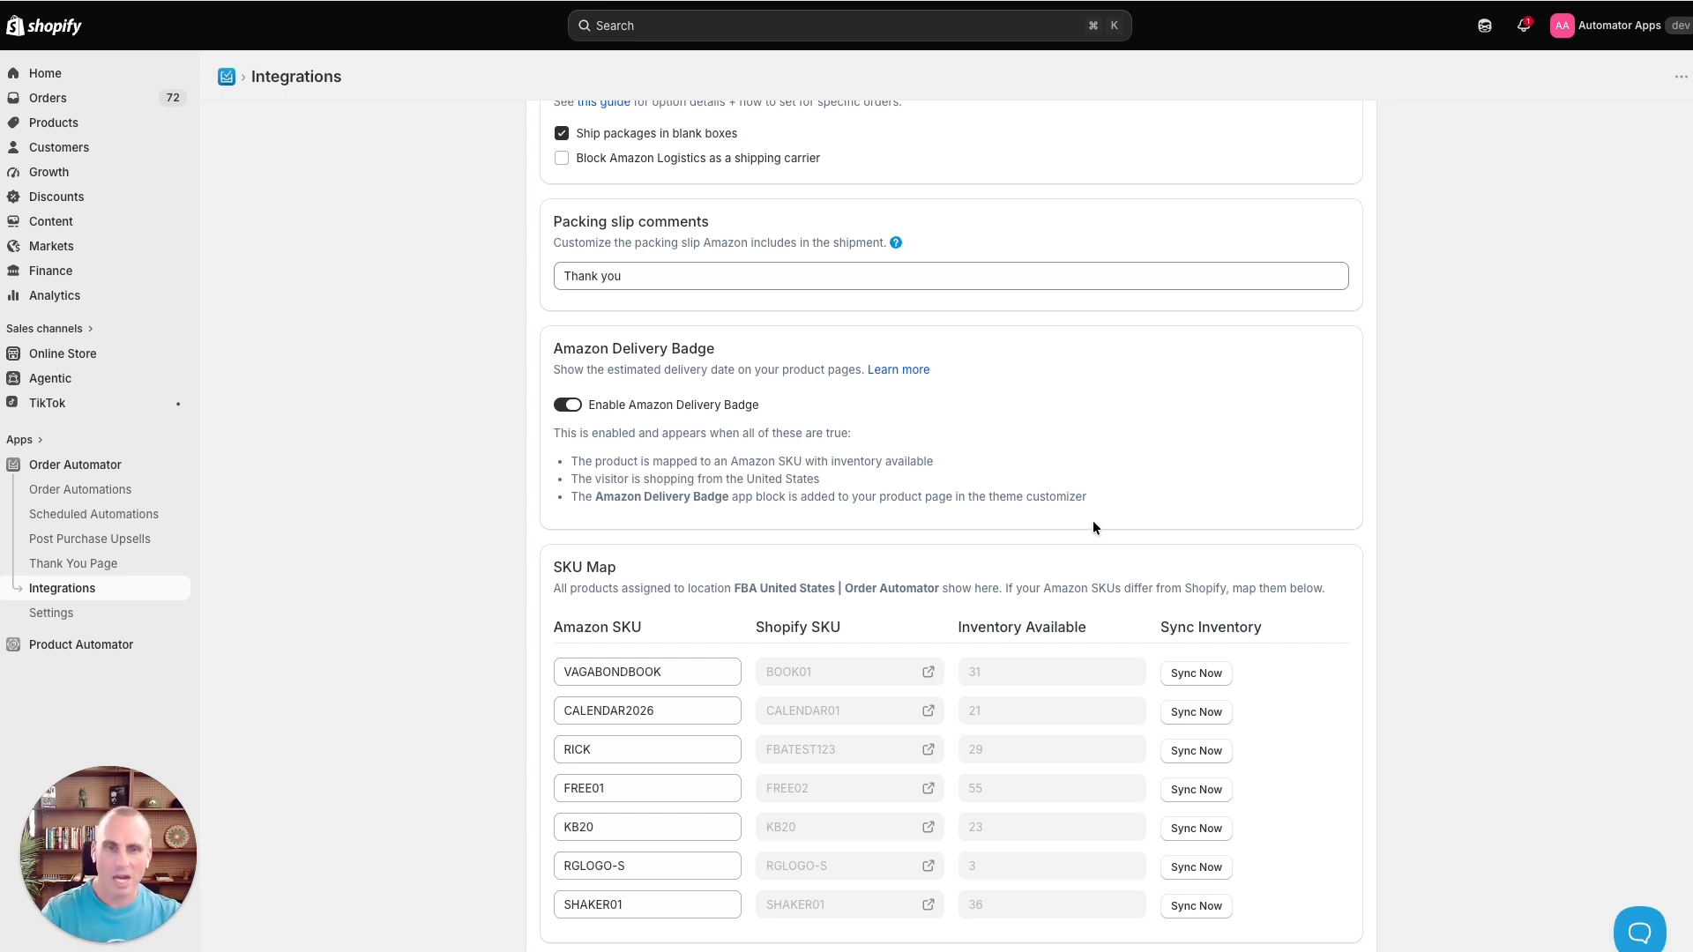
scroll(1093, 527, "down", 2)
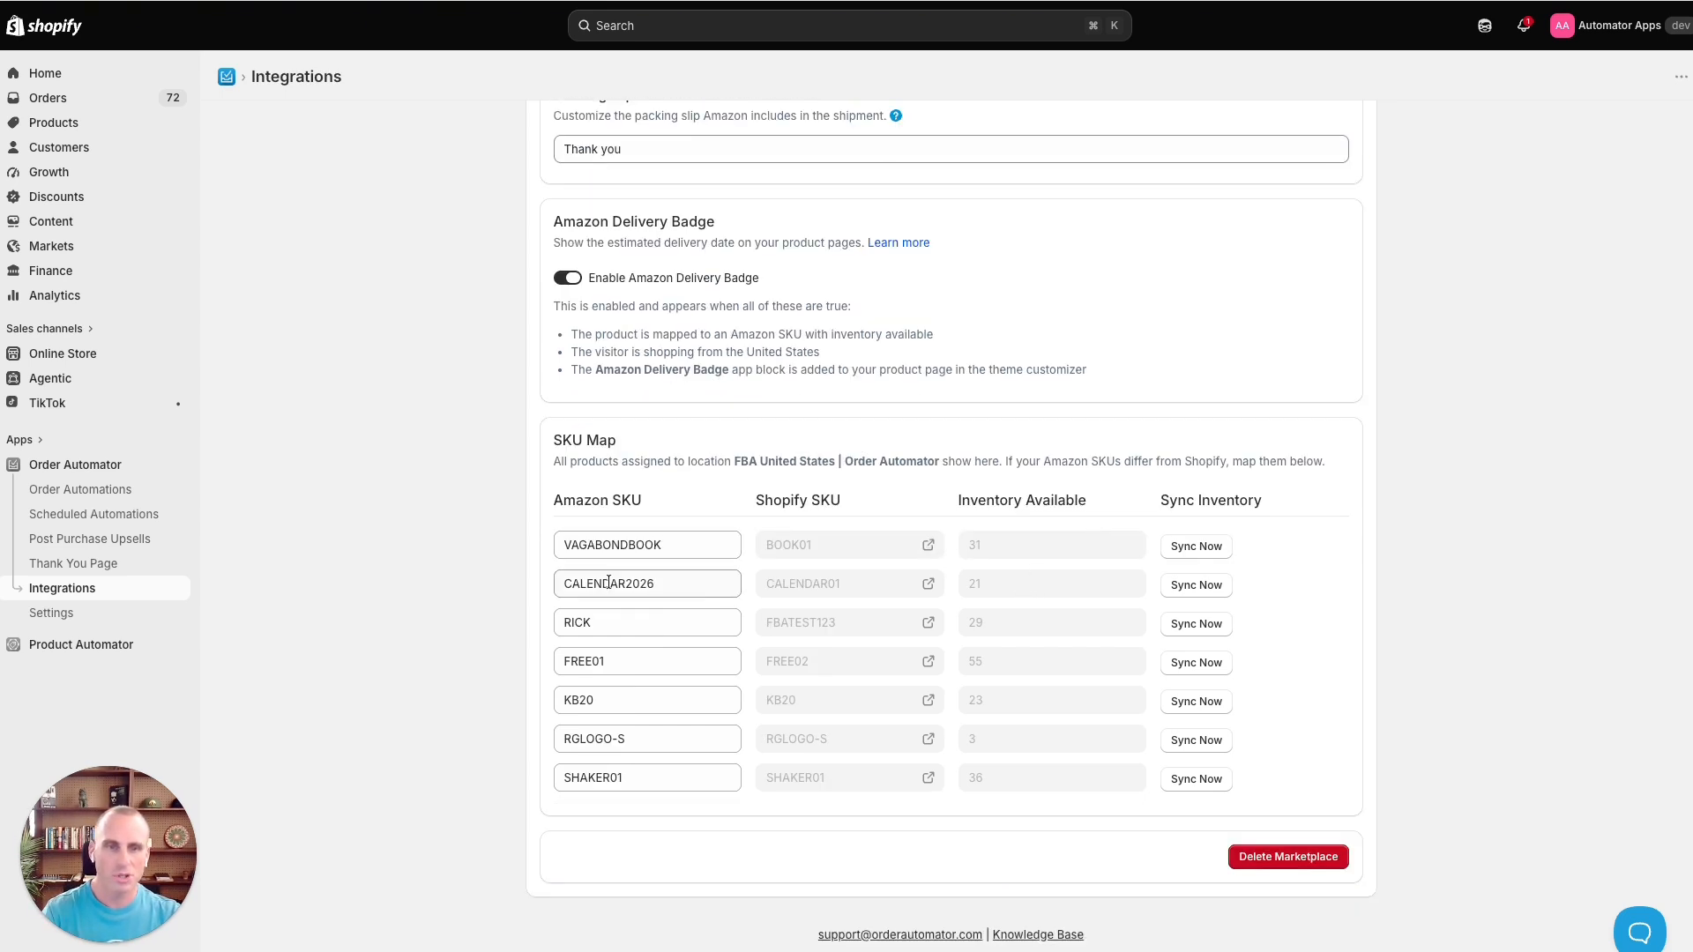
scroll(737, 640, "up", 12)
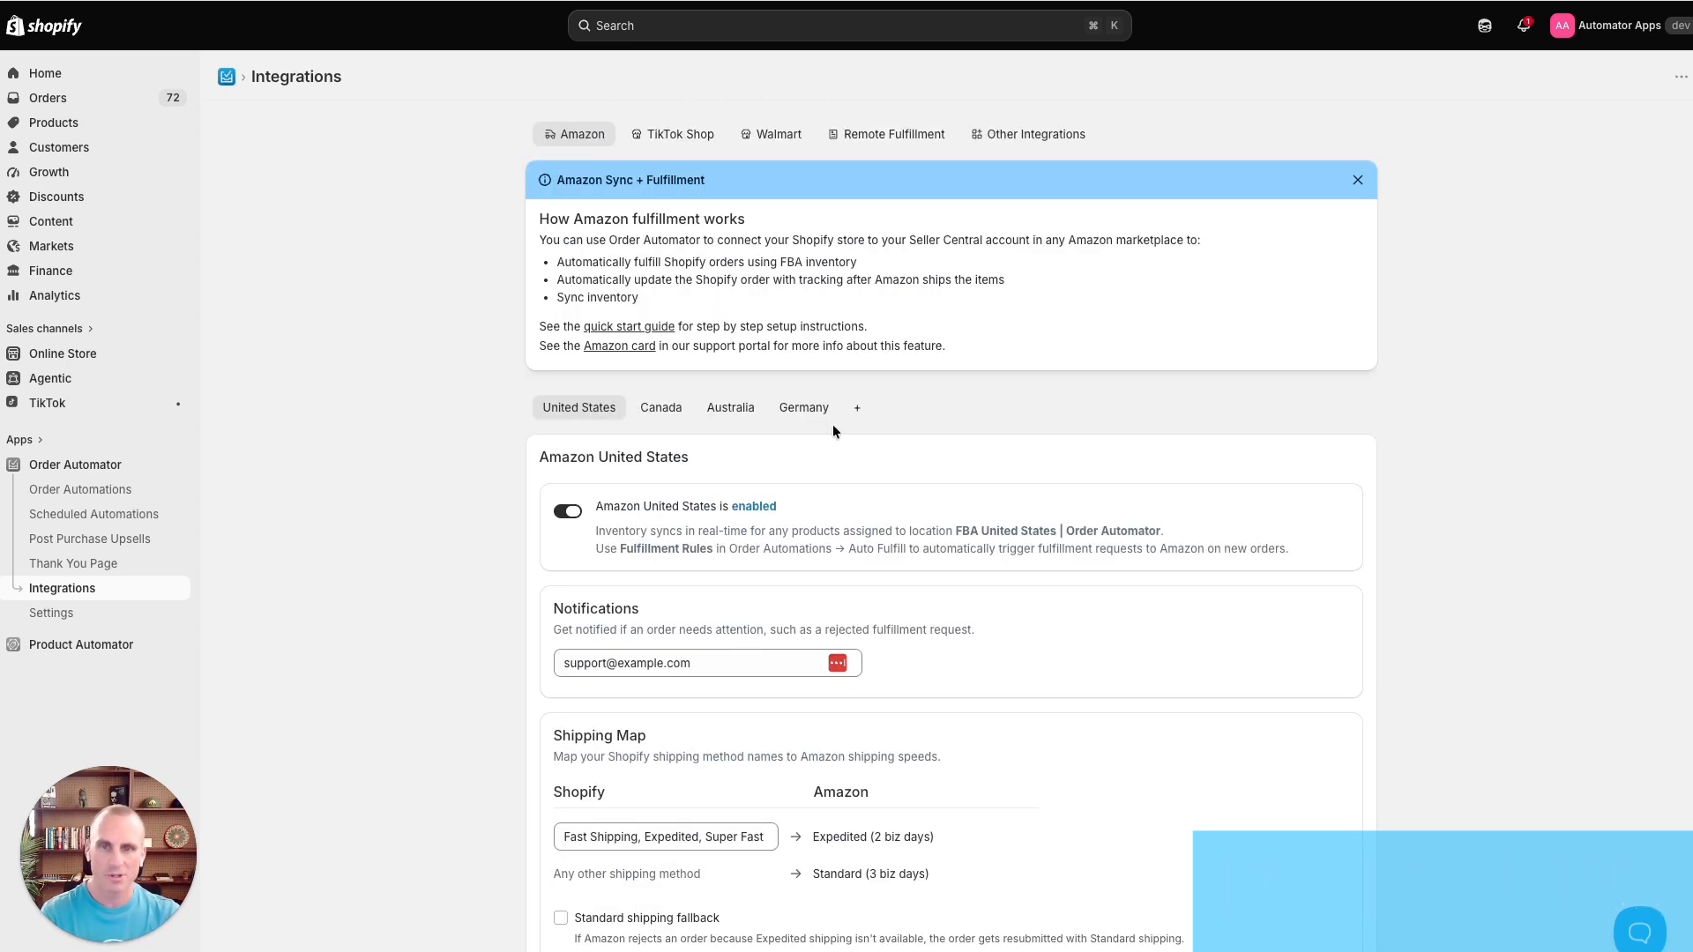
scroll(833, 430, "down", 1)
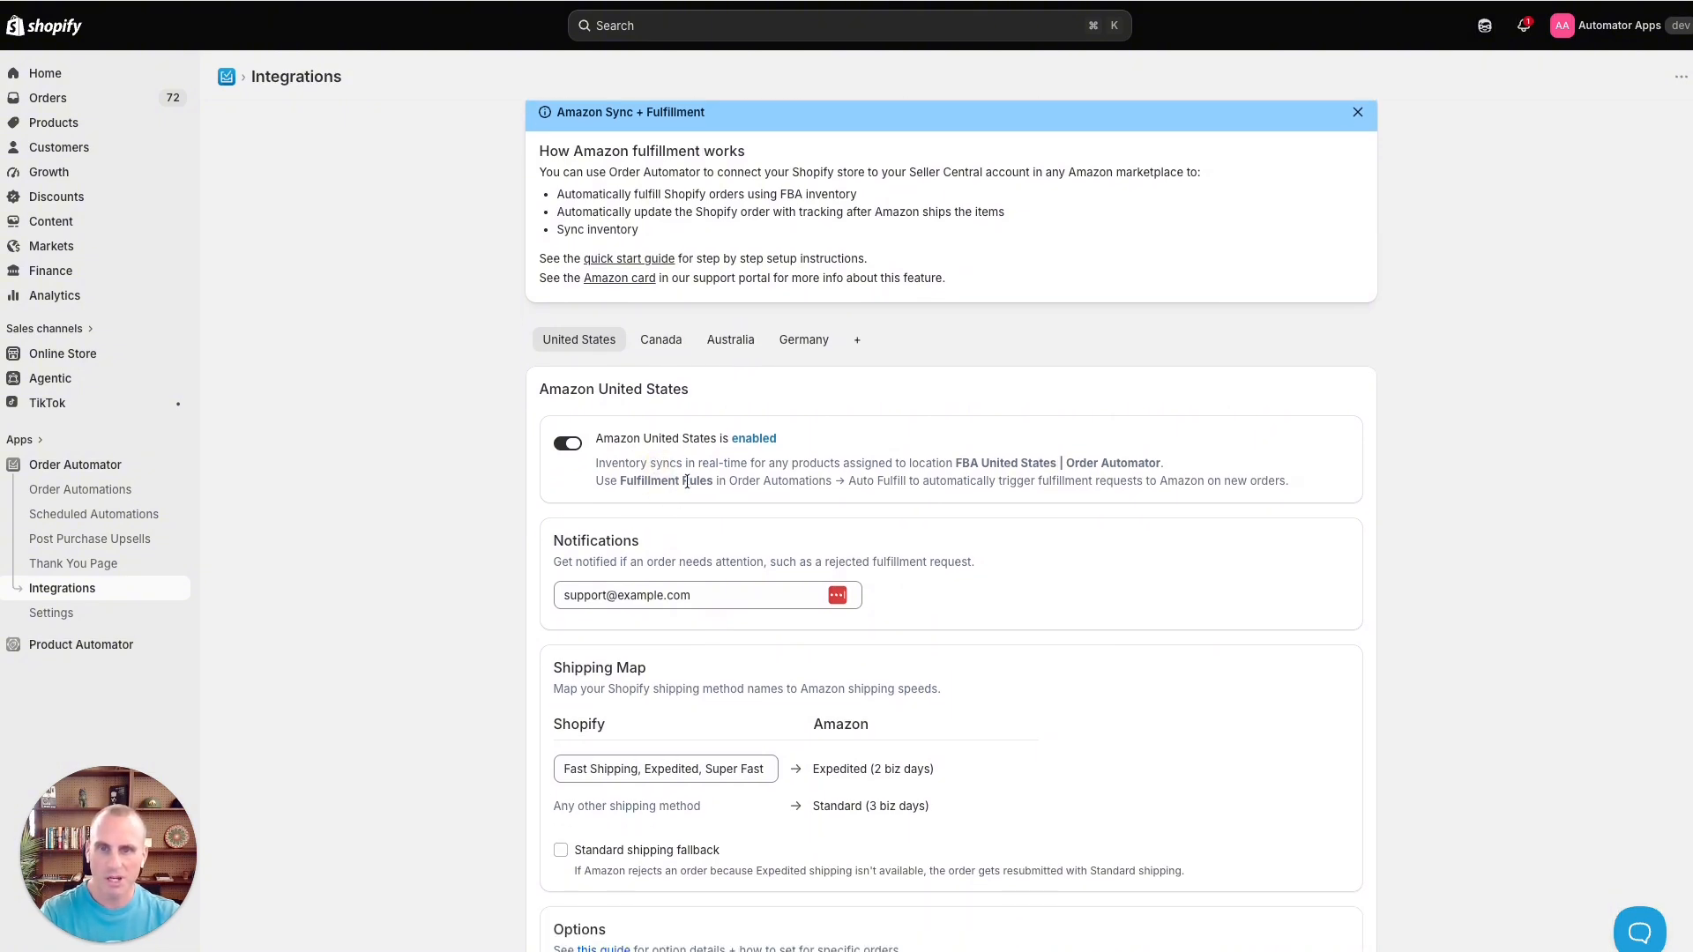
scroll(699, 484, "down", 10)
scroll(733, 529, "down", 3)
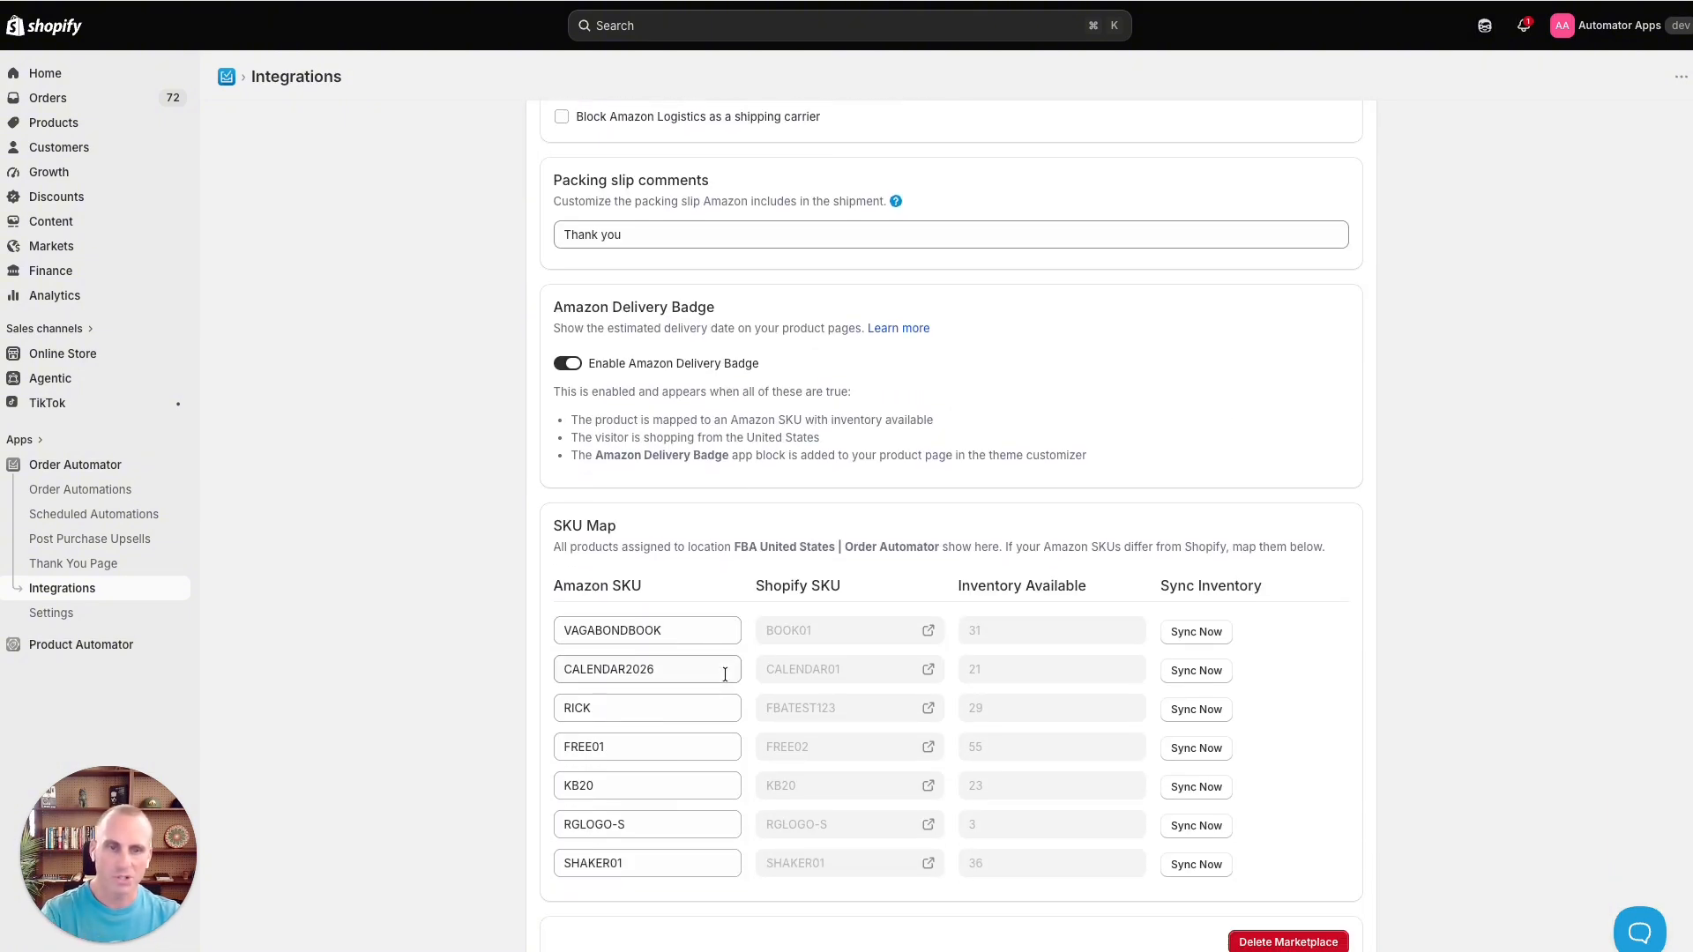
scroll(725, 674, "up", 14)
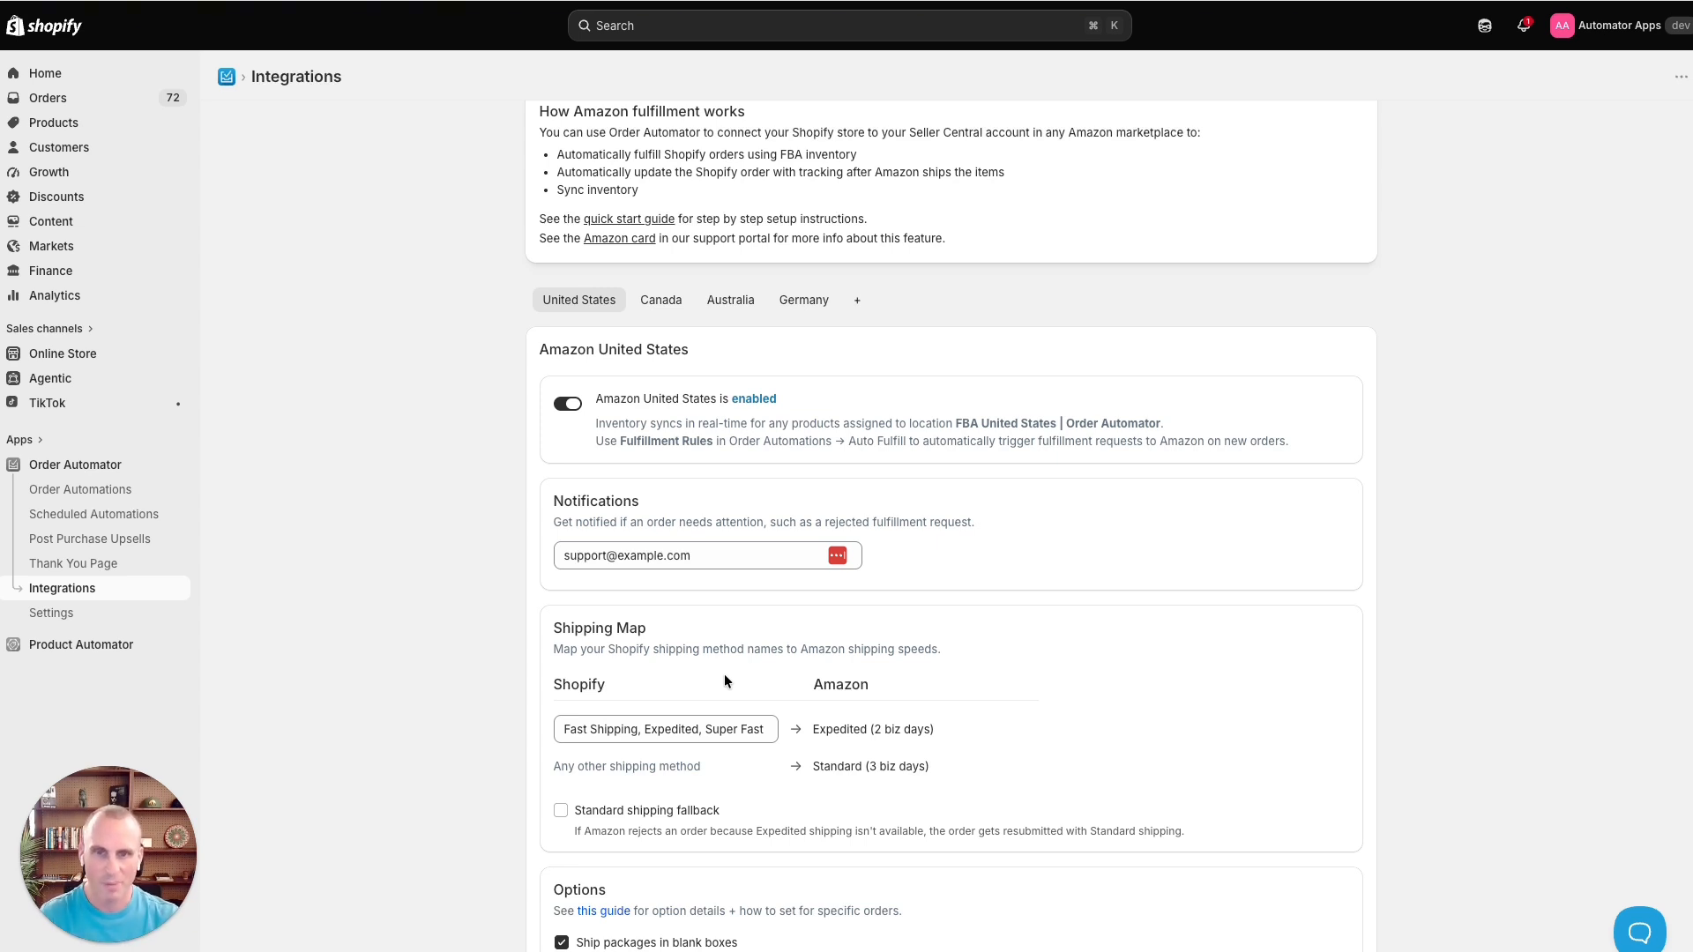
scroll(723, 674, "down", 12)
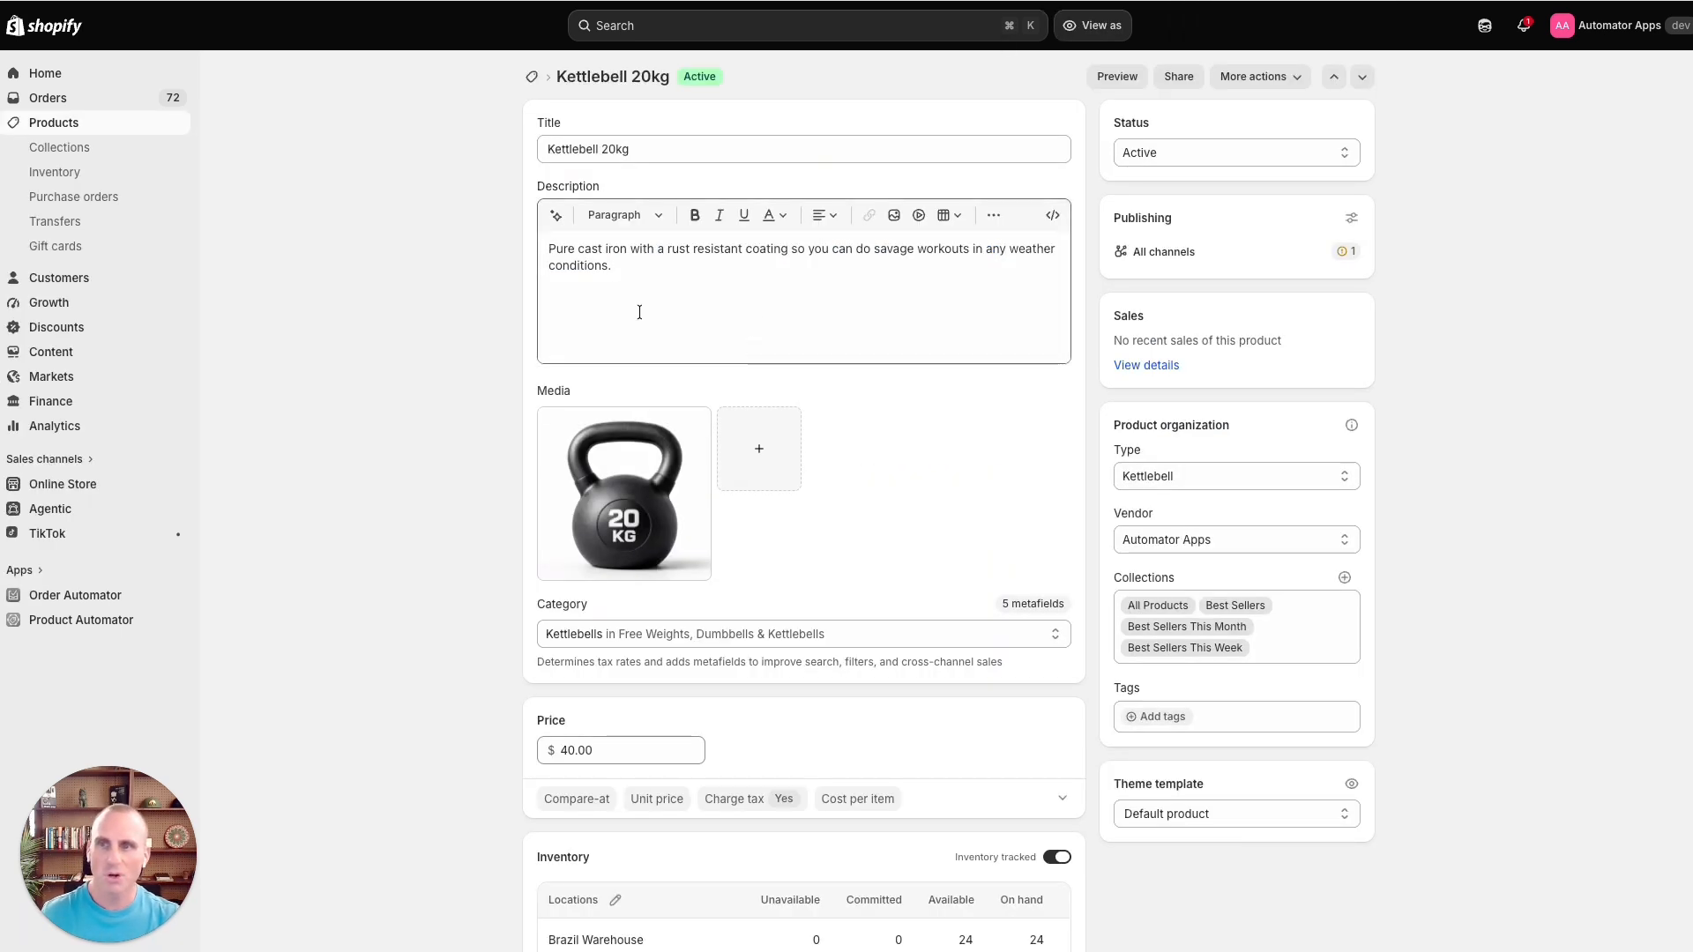
- Add the FBA Australia | Order Automator inventory location to the Kettlebell 20kg product and save
scroll(800, 406, "down", 1)
scroll(800, 406, "down", 7)
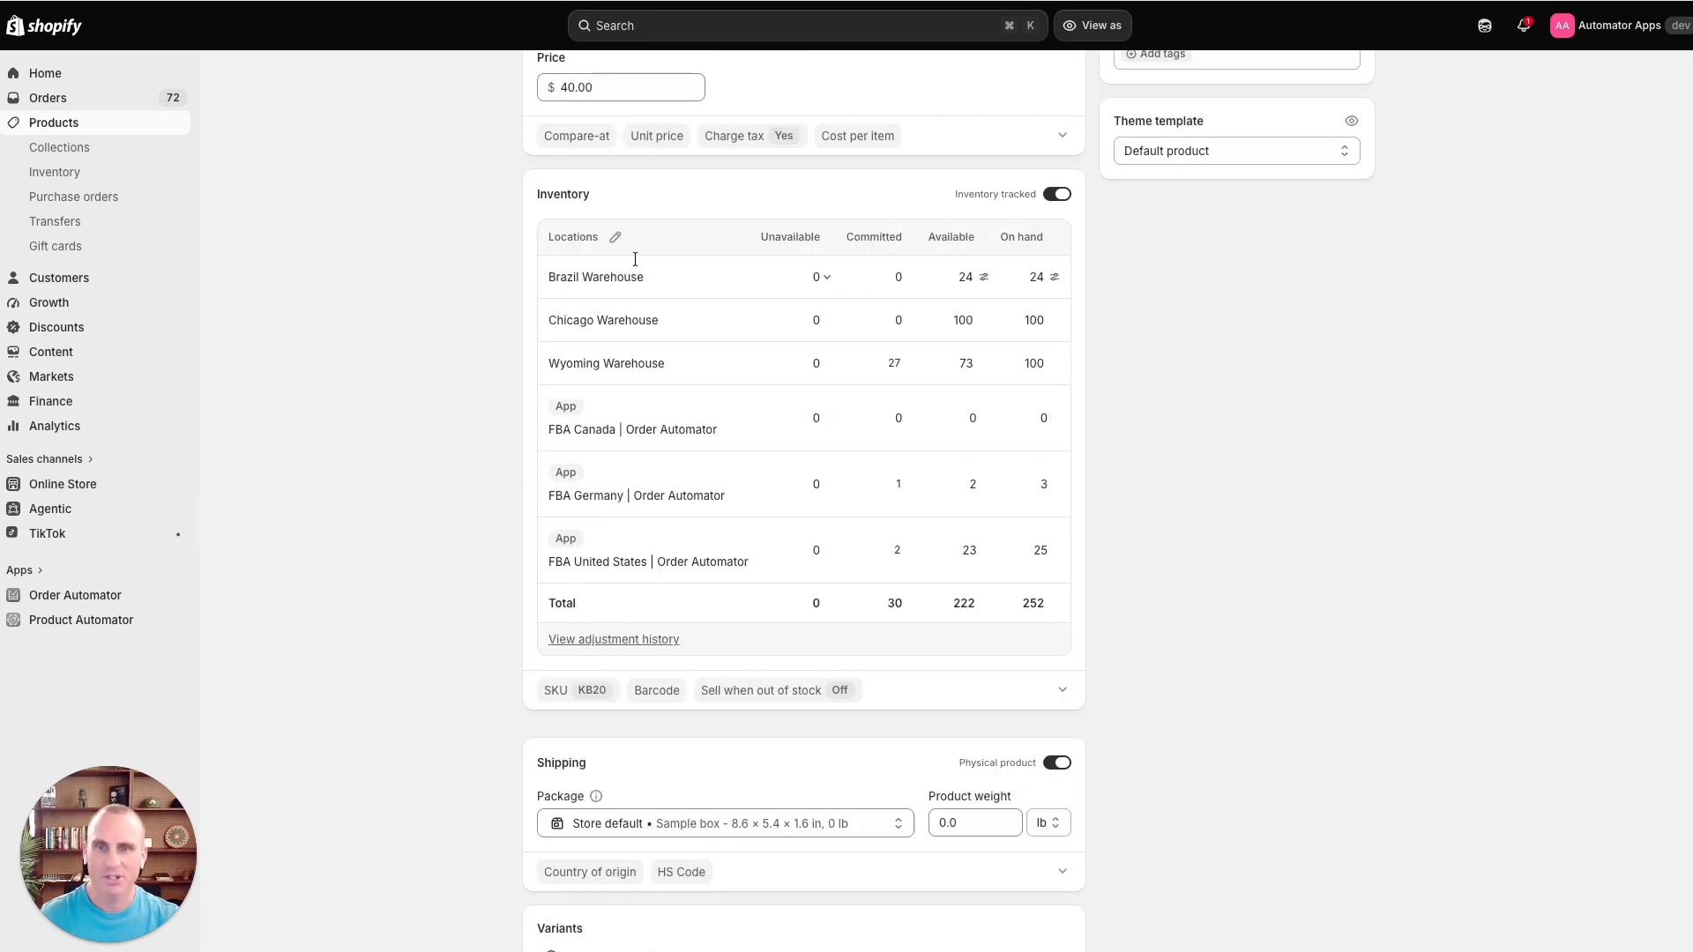
left_click(613, 234)
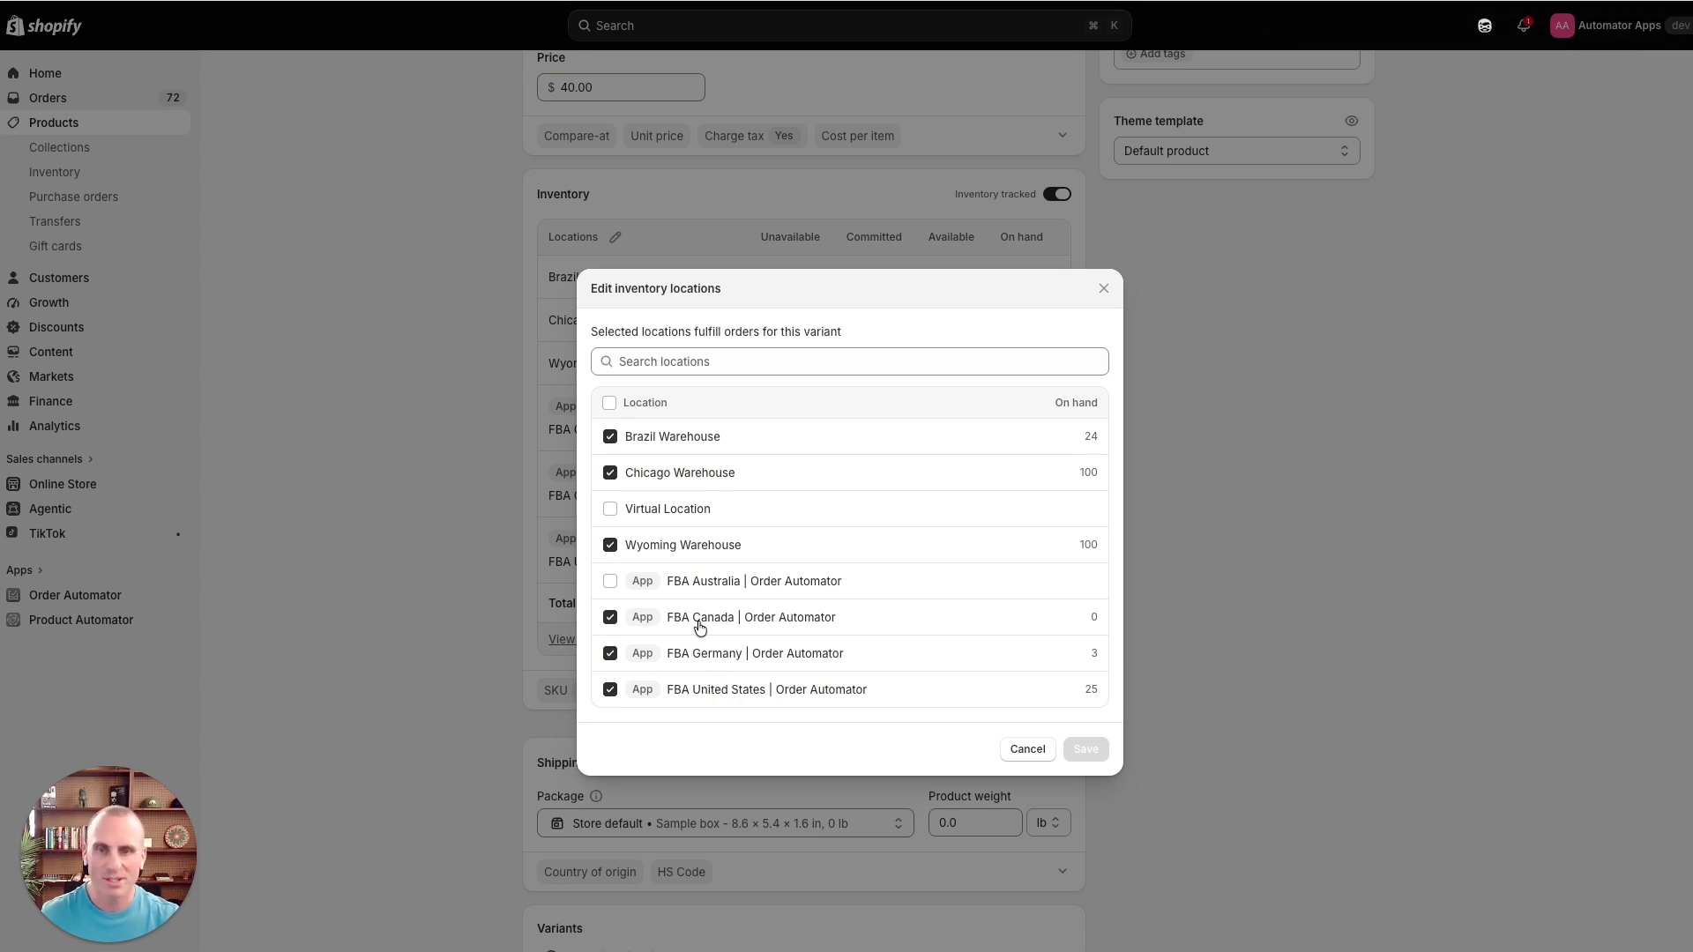
left_click(608, 583)
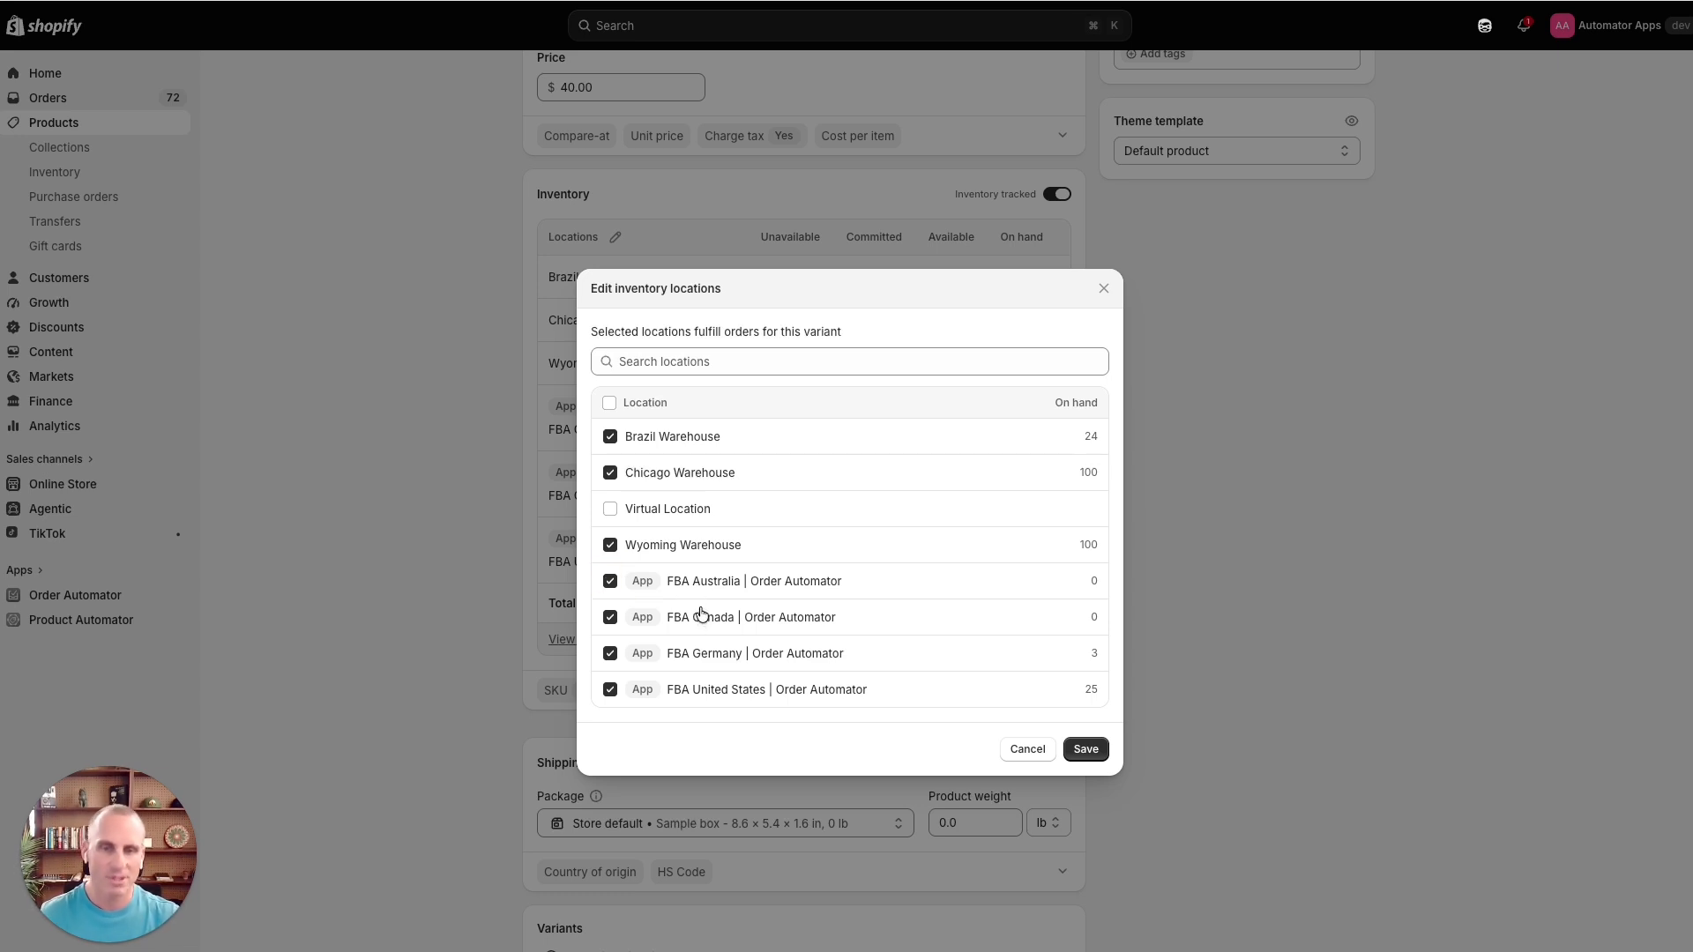
left_click(1083, 750)
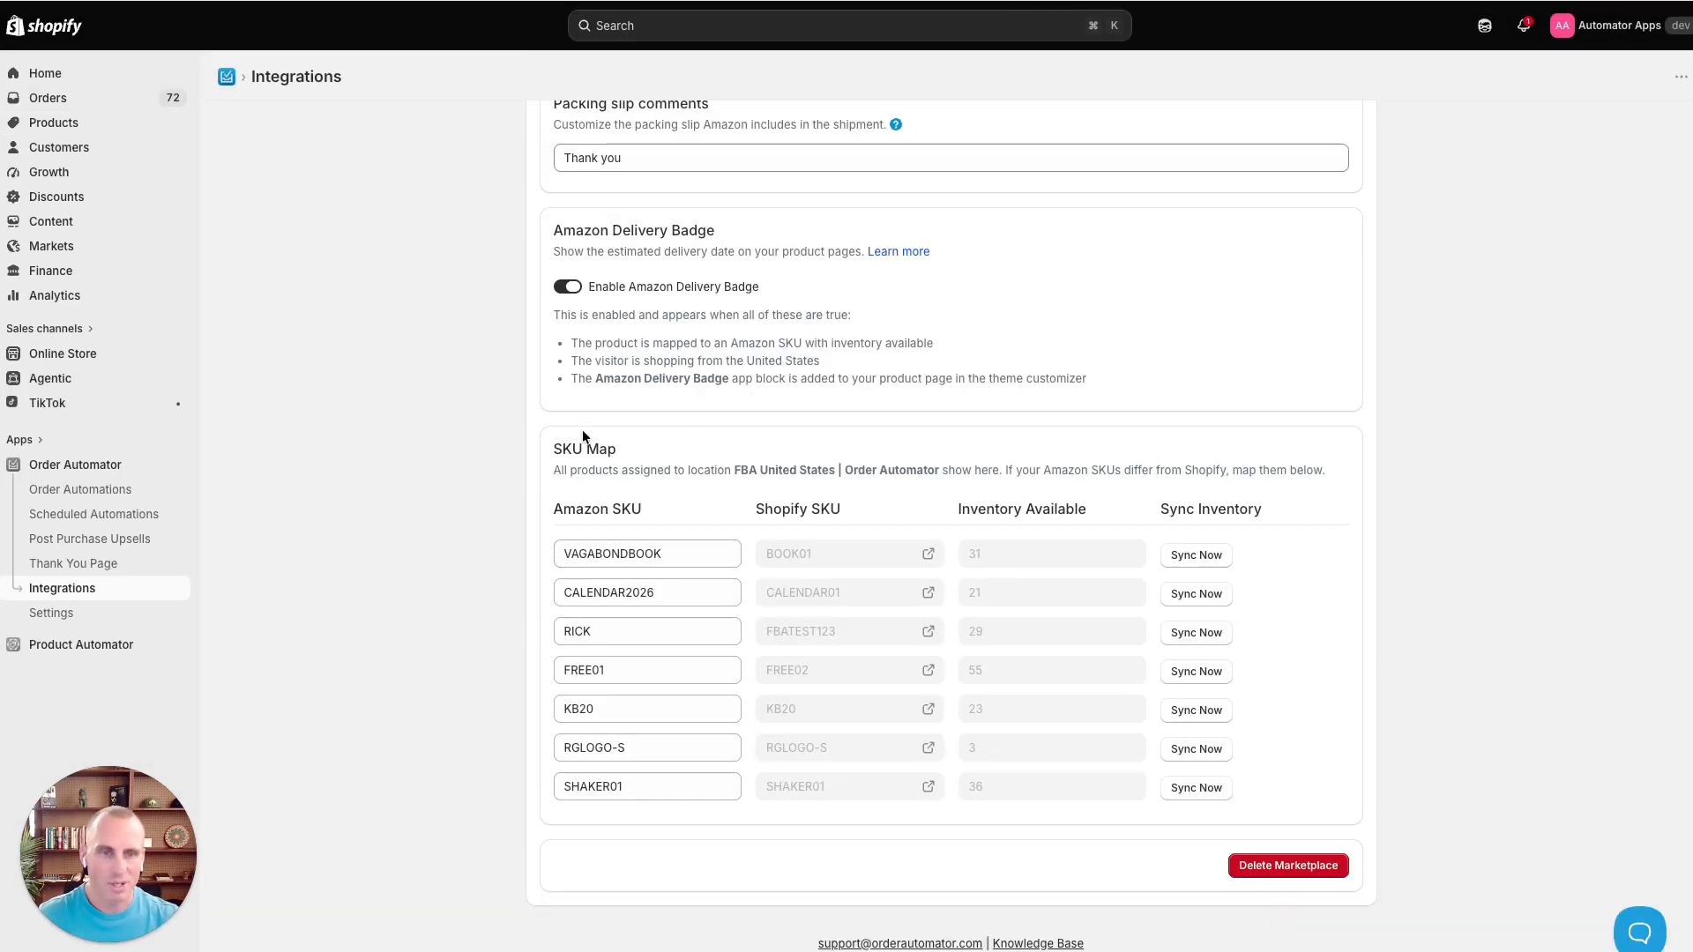
- Examine the KB20 row in the United States SKU Map and the surrounding settings
double_click(582, 710)
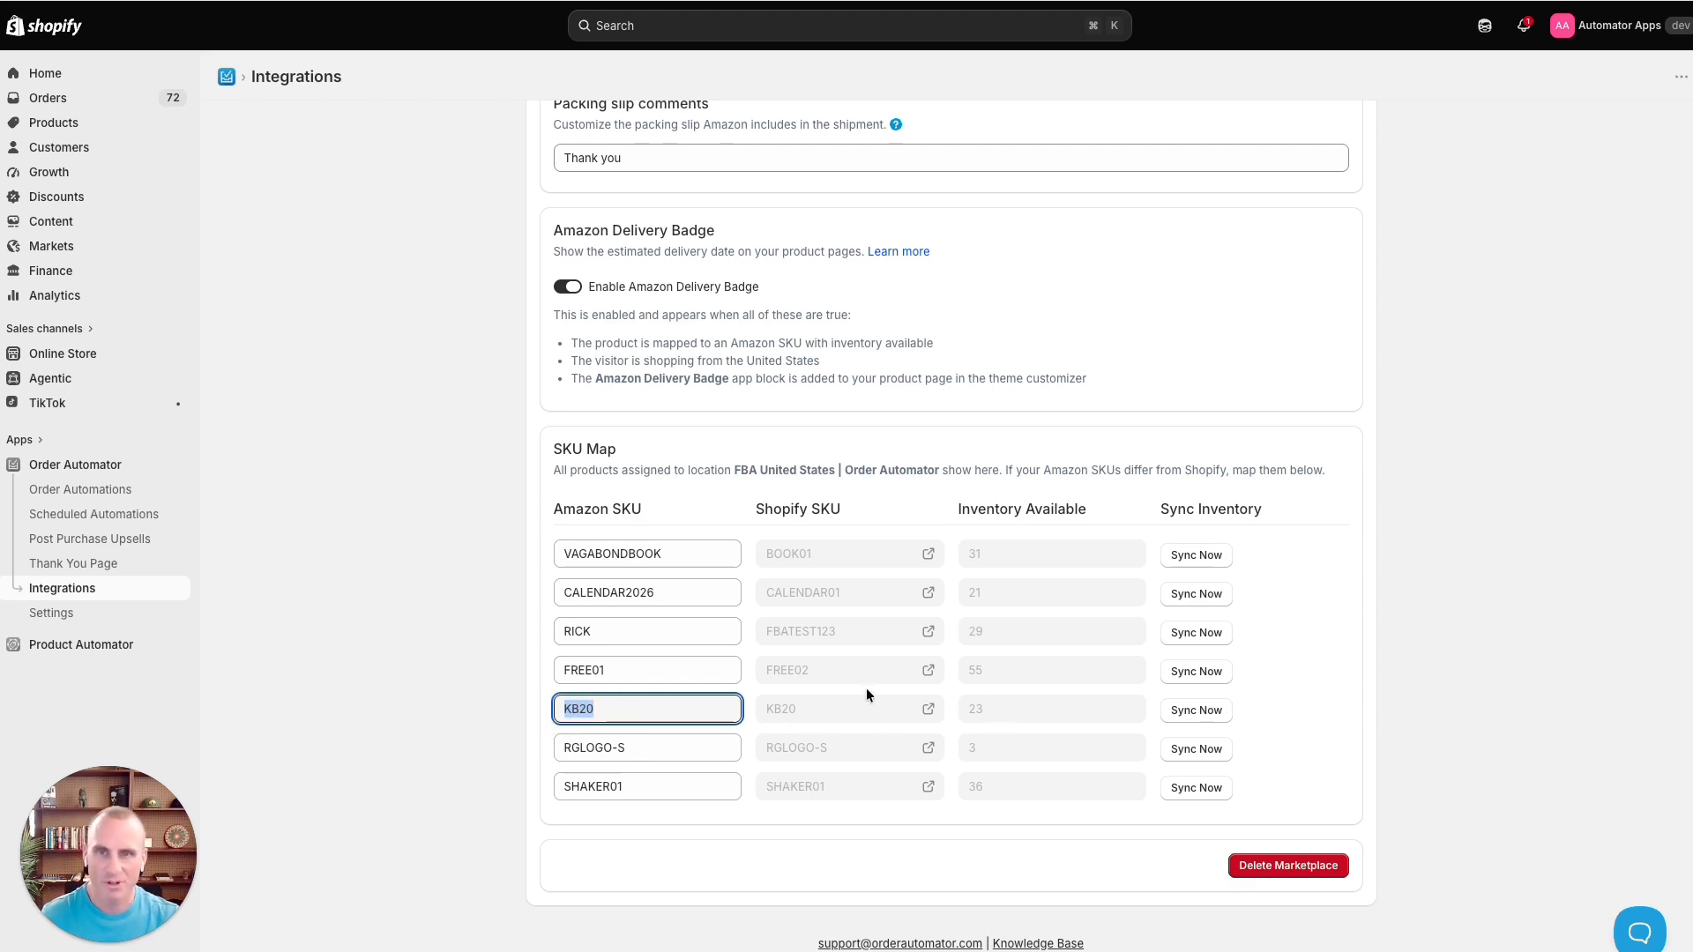
scroll(866, 688, "up", 10)
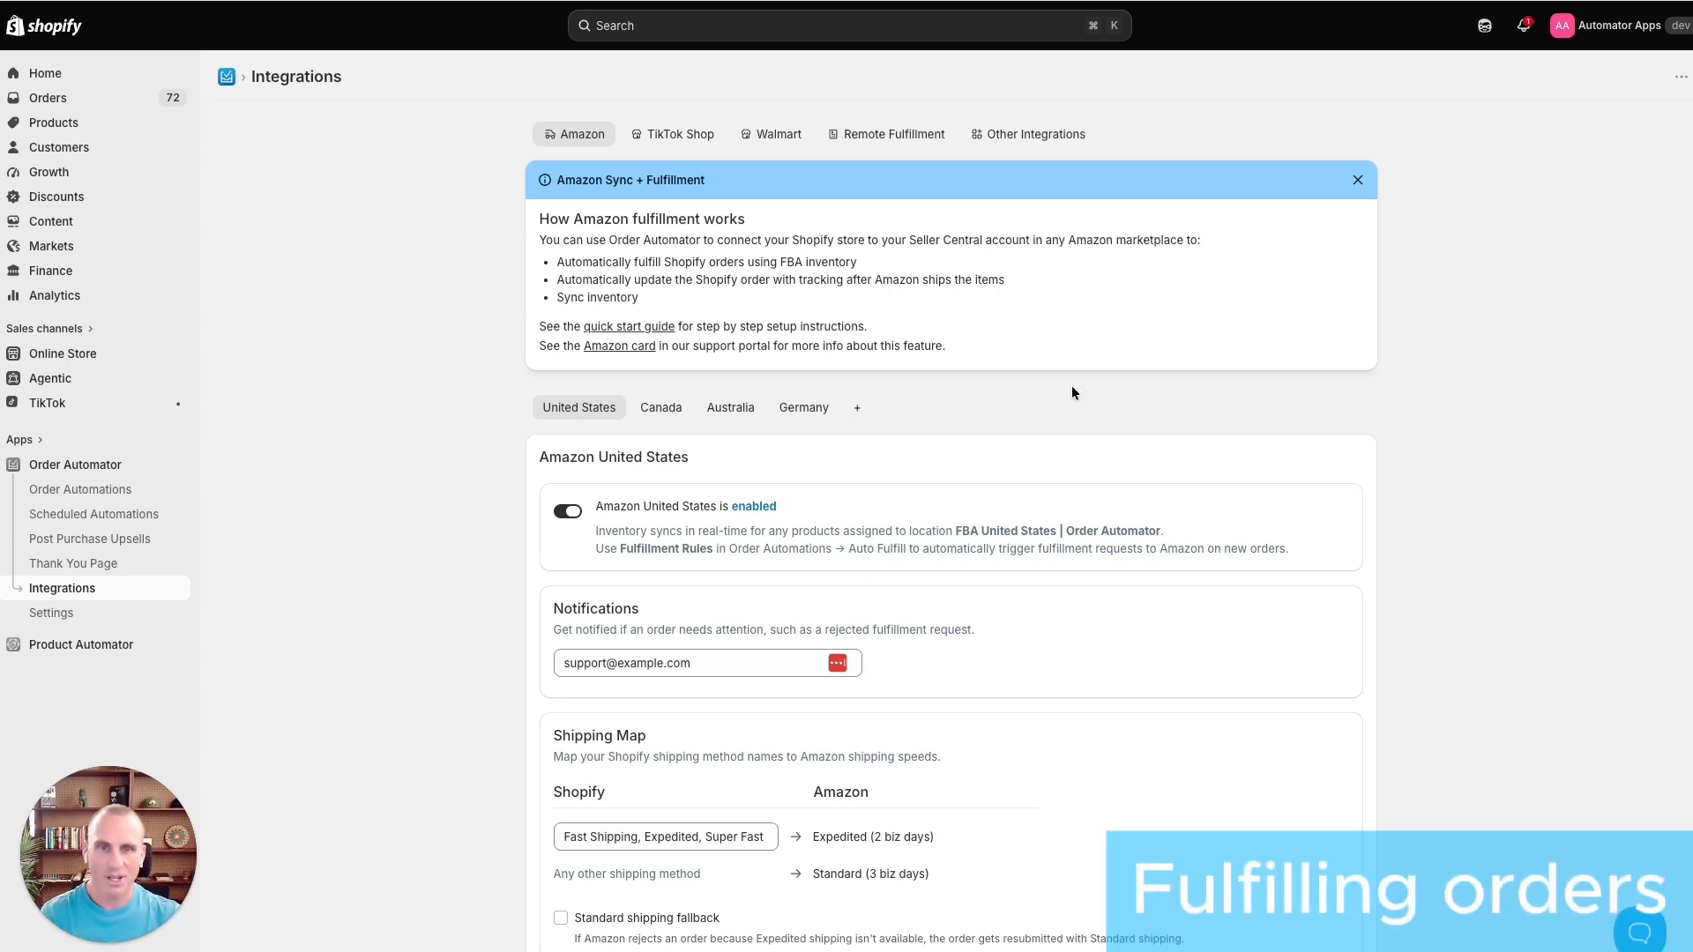
scroll(1072, 387, "down", 1)
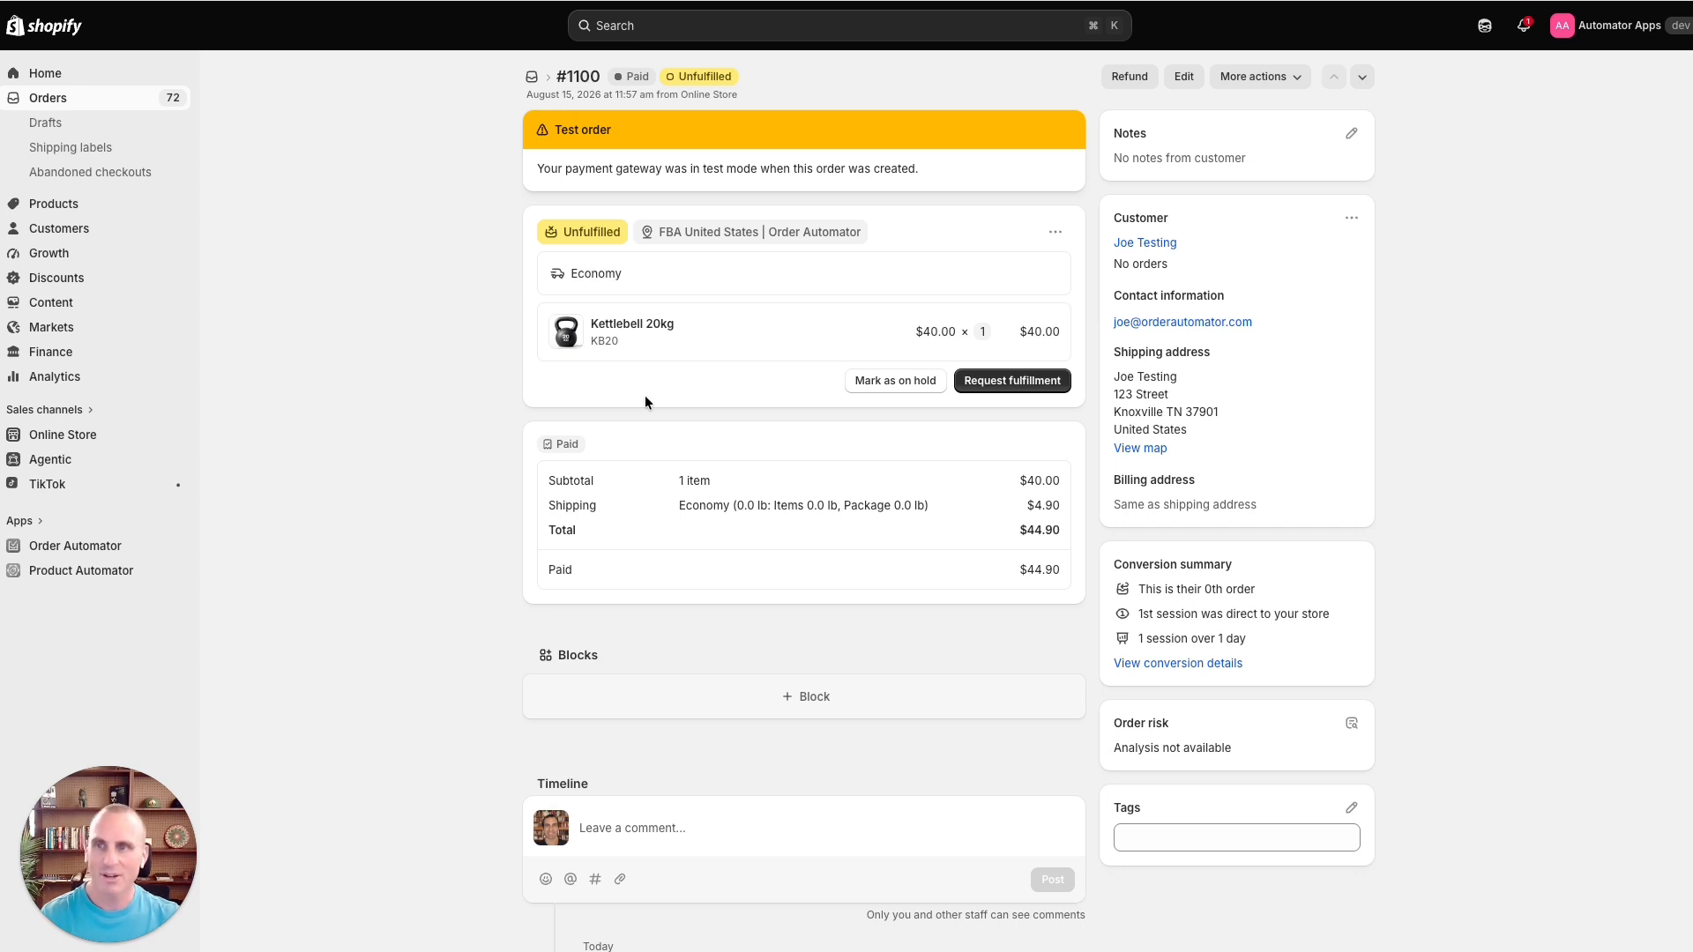
- Send a fulfillment request for order #1100 to FBA United States | Order Automator
left_click(999, 388)
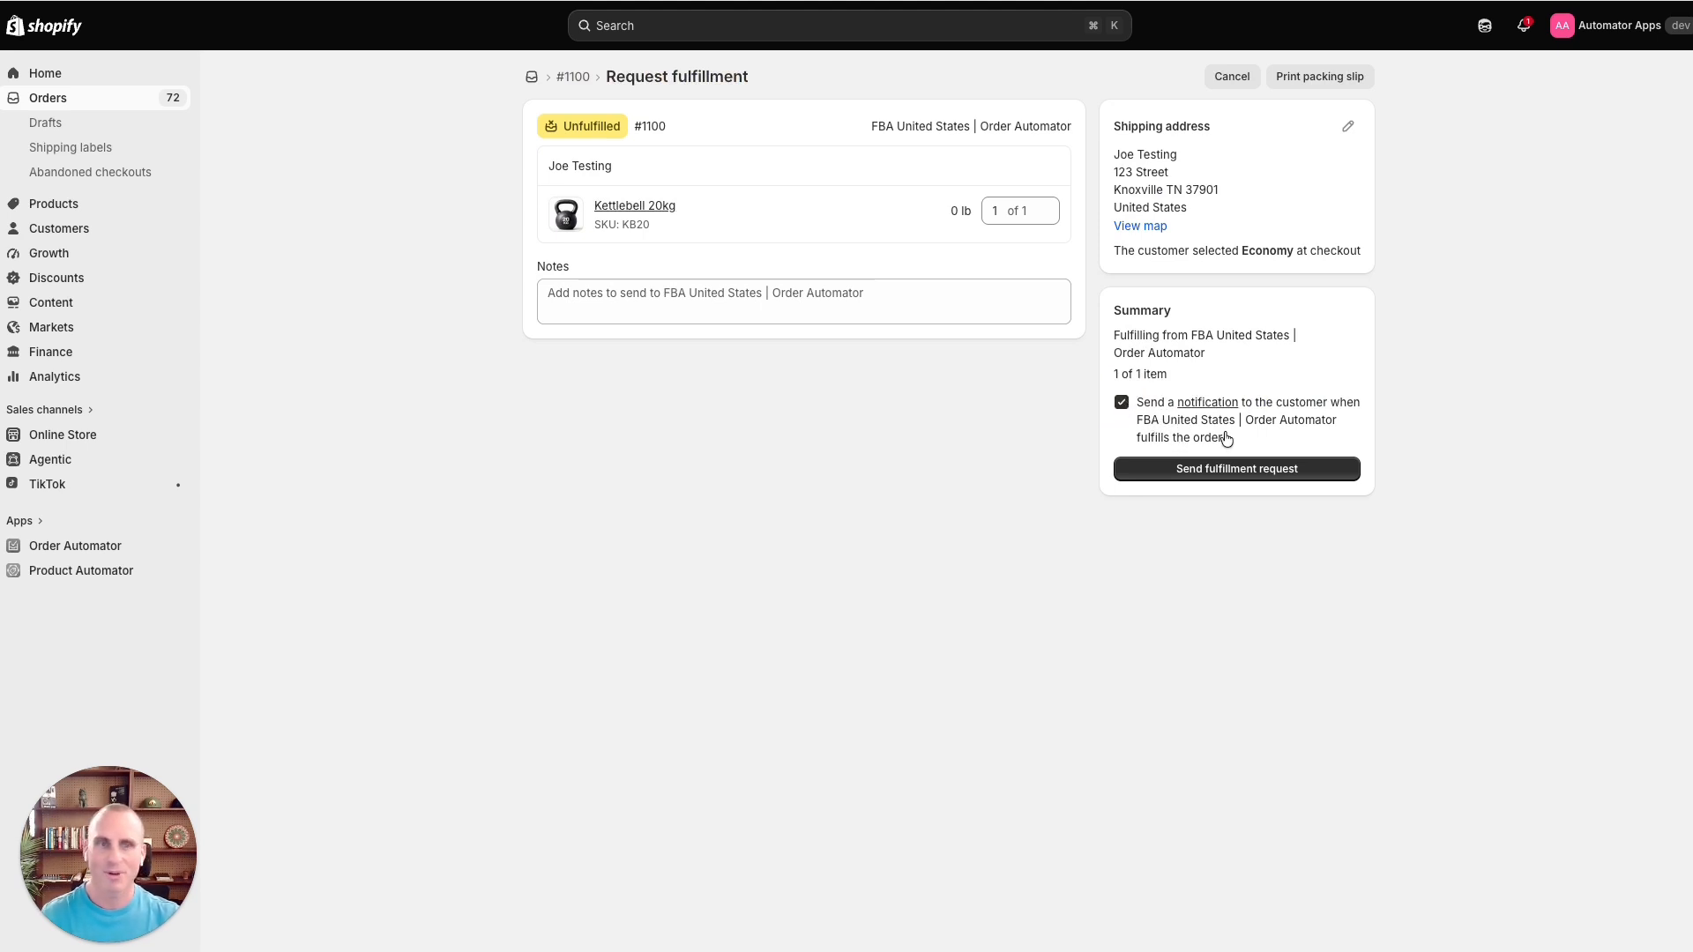
left_click(1252, 469)
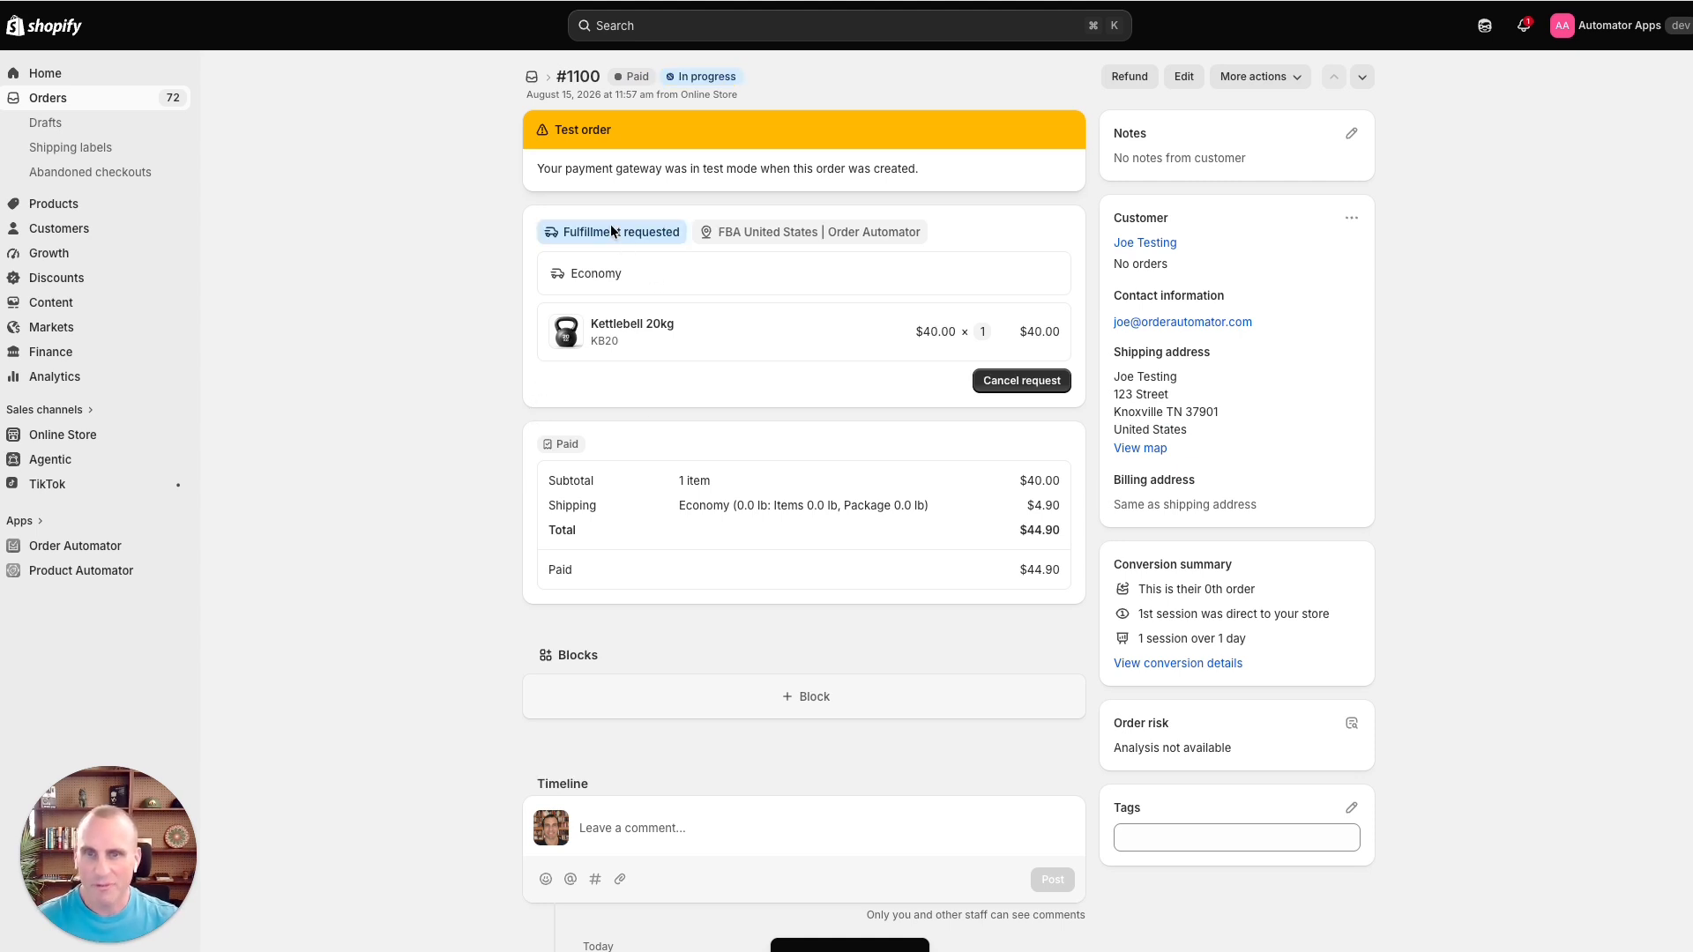
- Expand the Order Automator acceptance entry in the order's timeline and read its fulfillment message
scroll(811, 370, "down", 4)
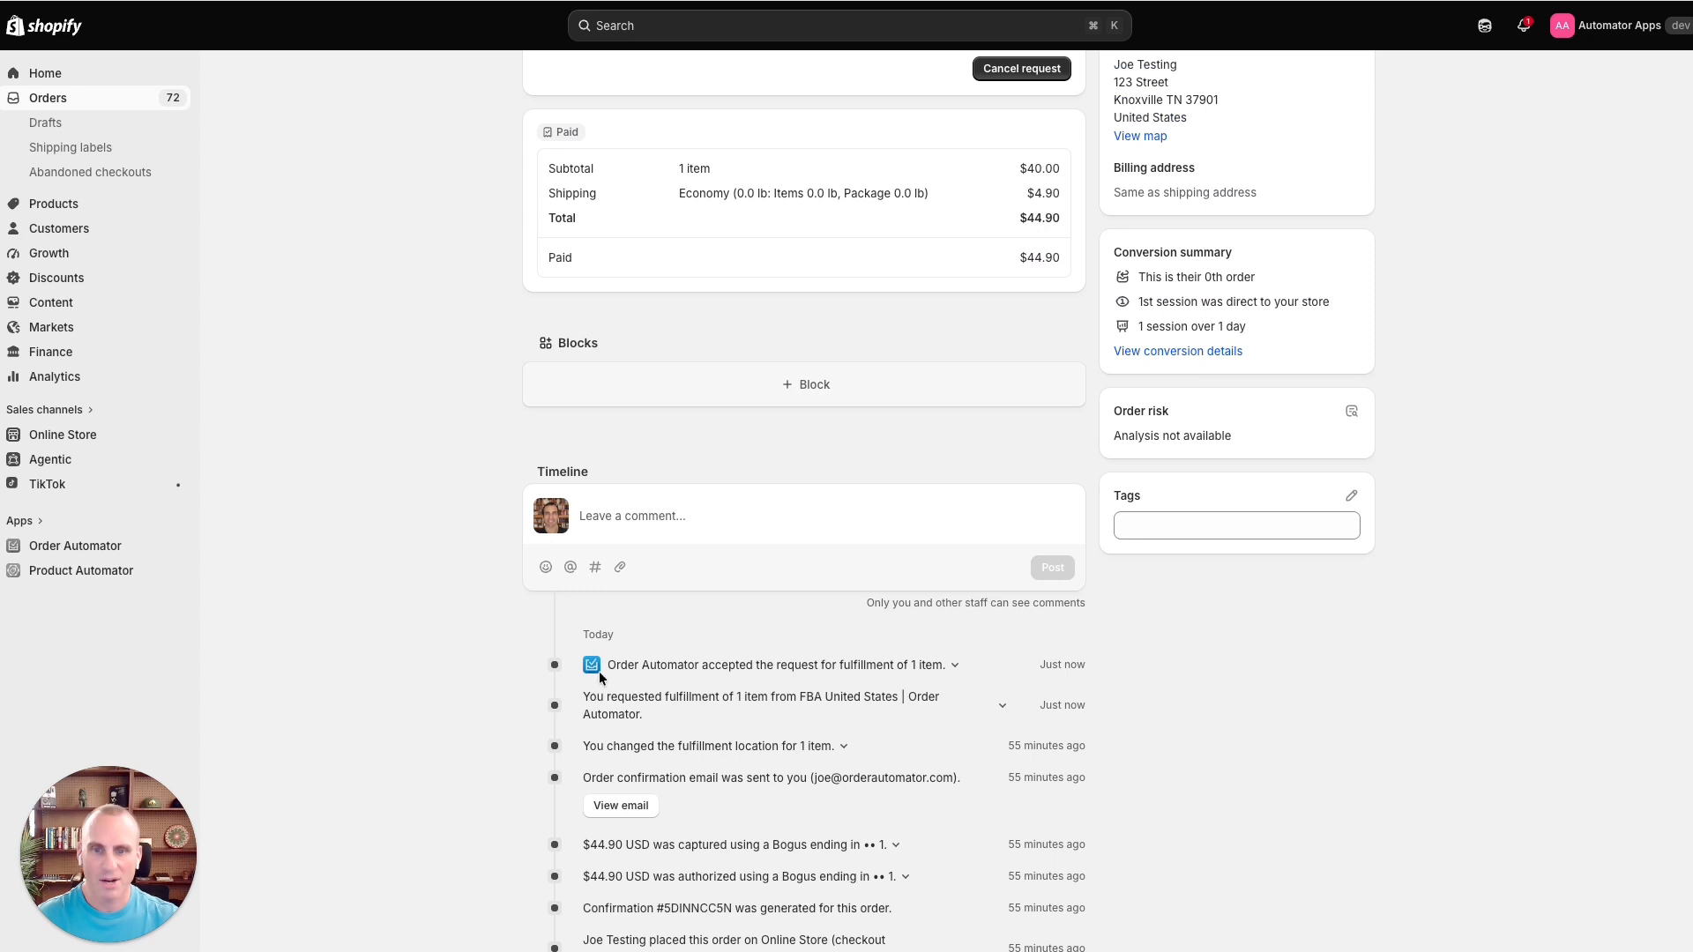
left_click(922, 667)
scroll(829, 735, "down", 2)
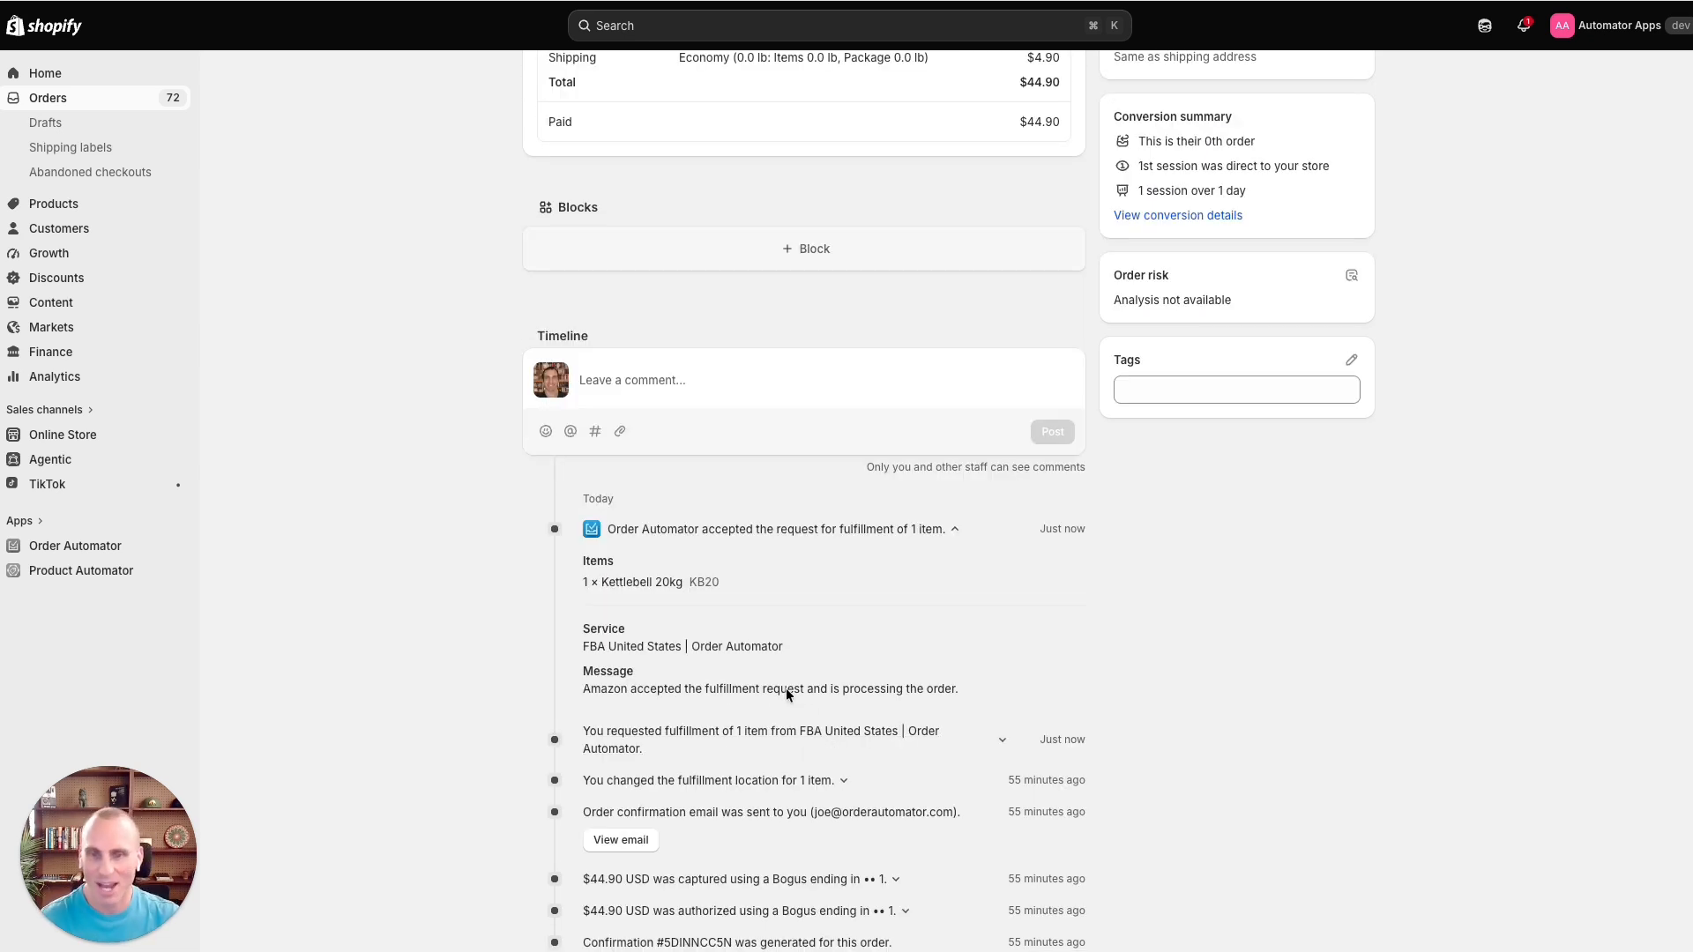
scroll(786, 694, "down", 1)
left_click_drag(581, 665, 803, 668)
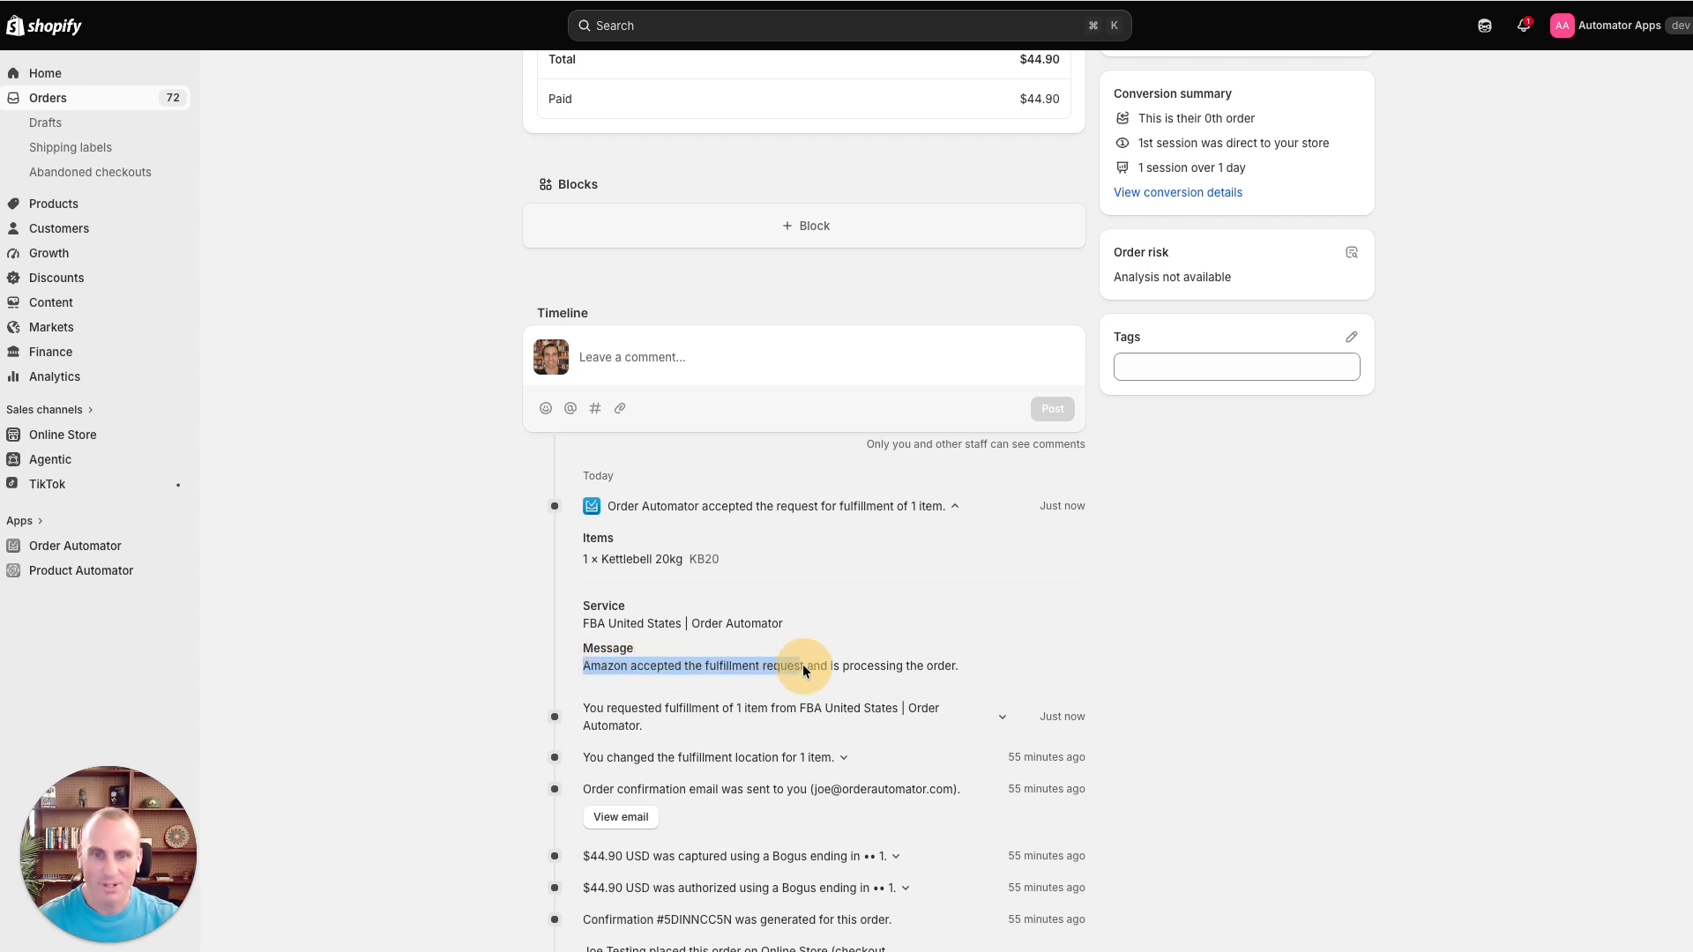
left_click(855, 603)
scroll(852, 609, "up", 5)
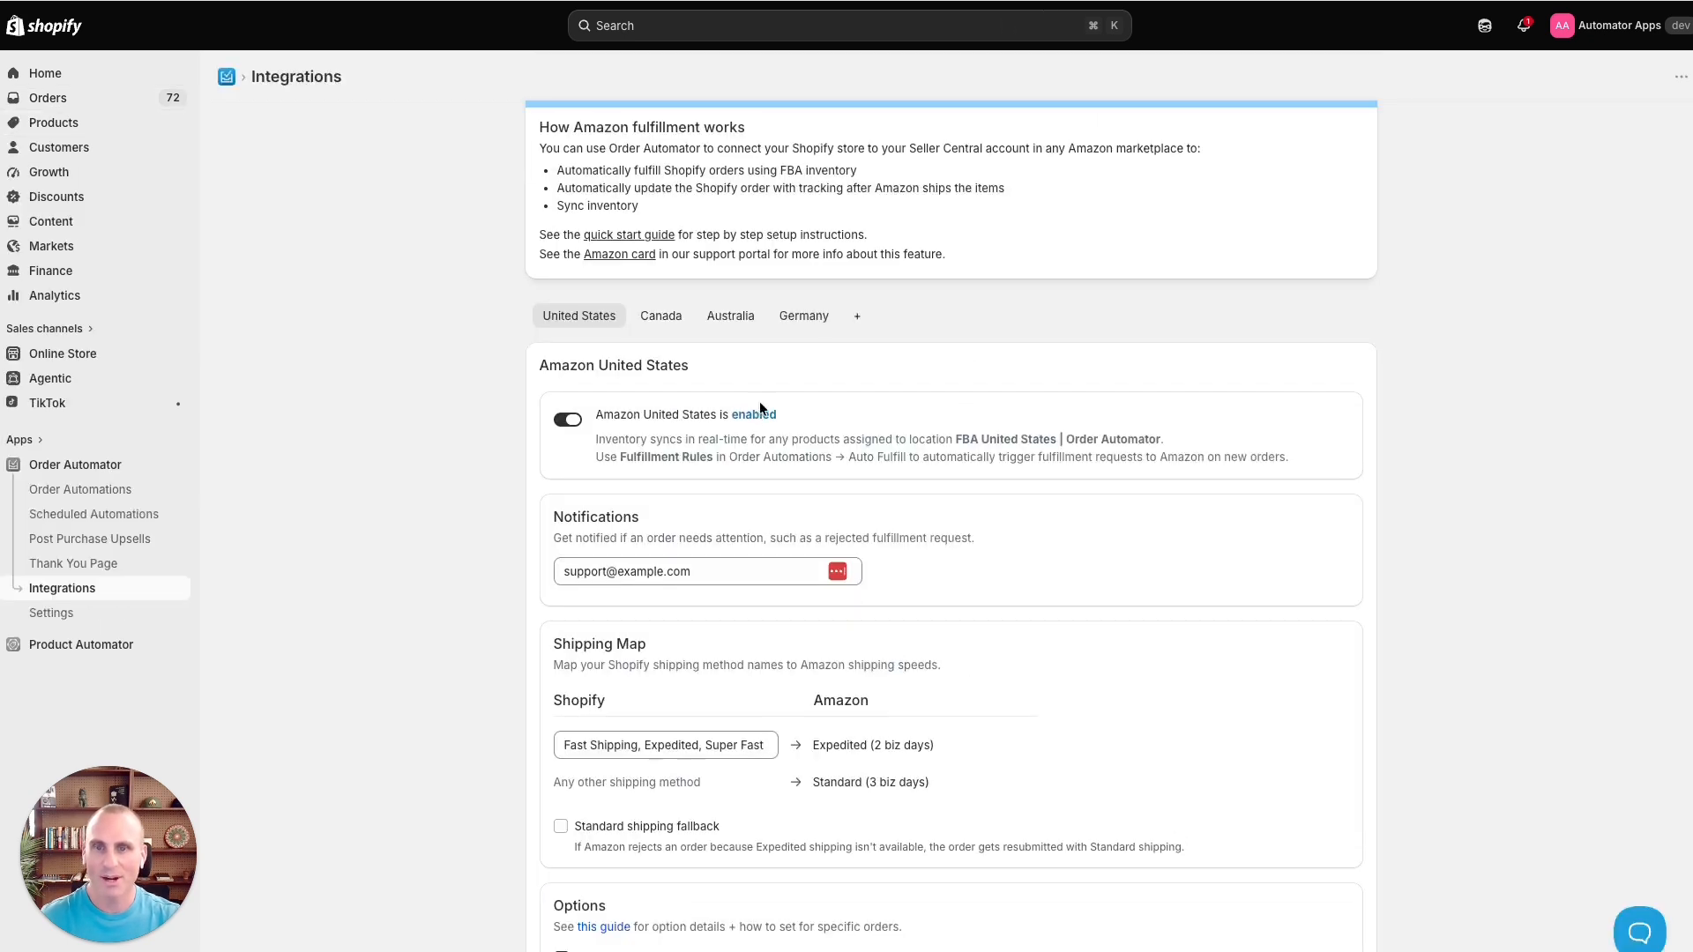
- Open Order Automations and browse the Fraud Guard and Auto Fulfill tabs
scroll(622, 340, "down", 2)
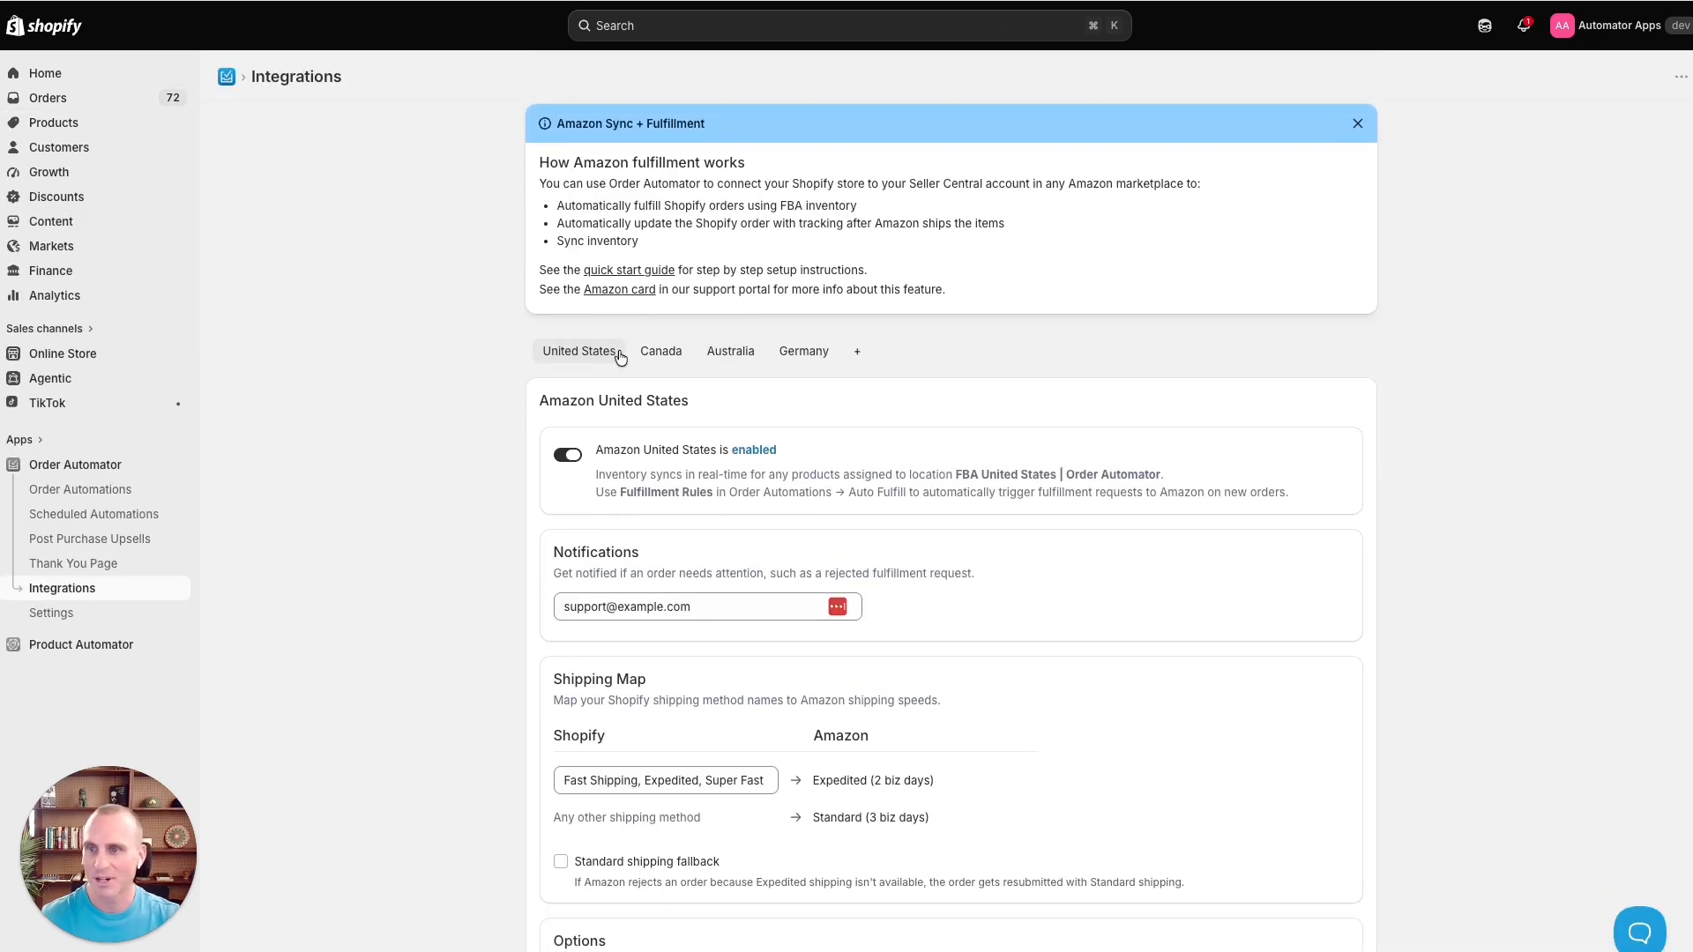
left_click(74, 493)
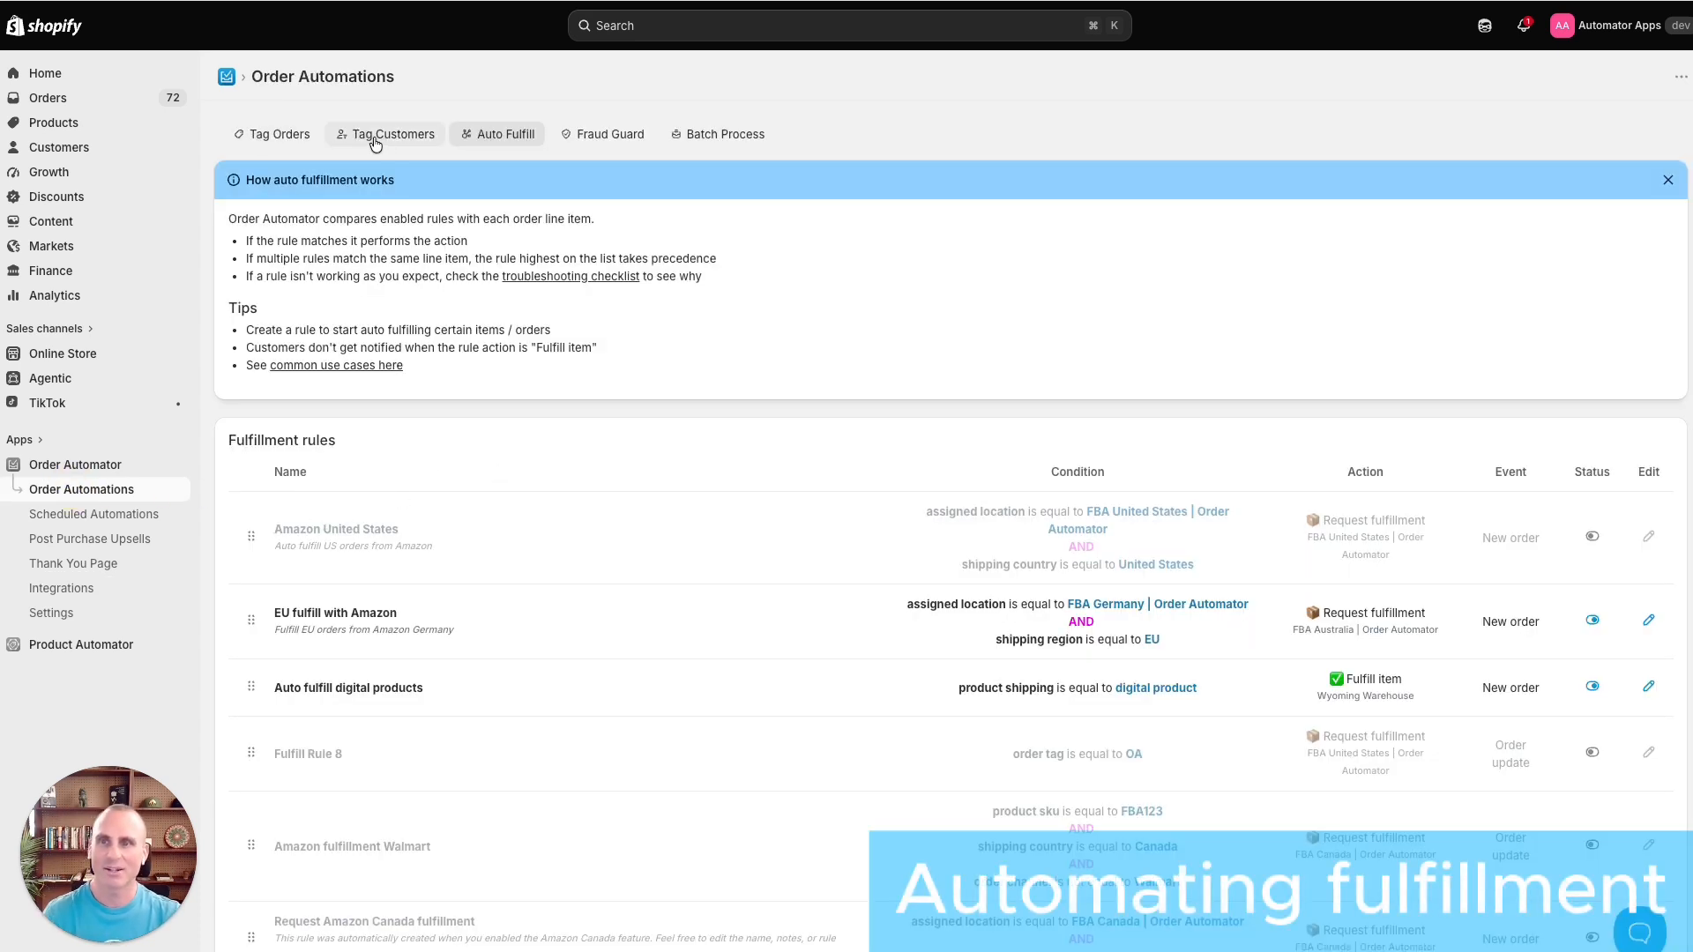
left_click(612, 146)
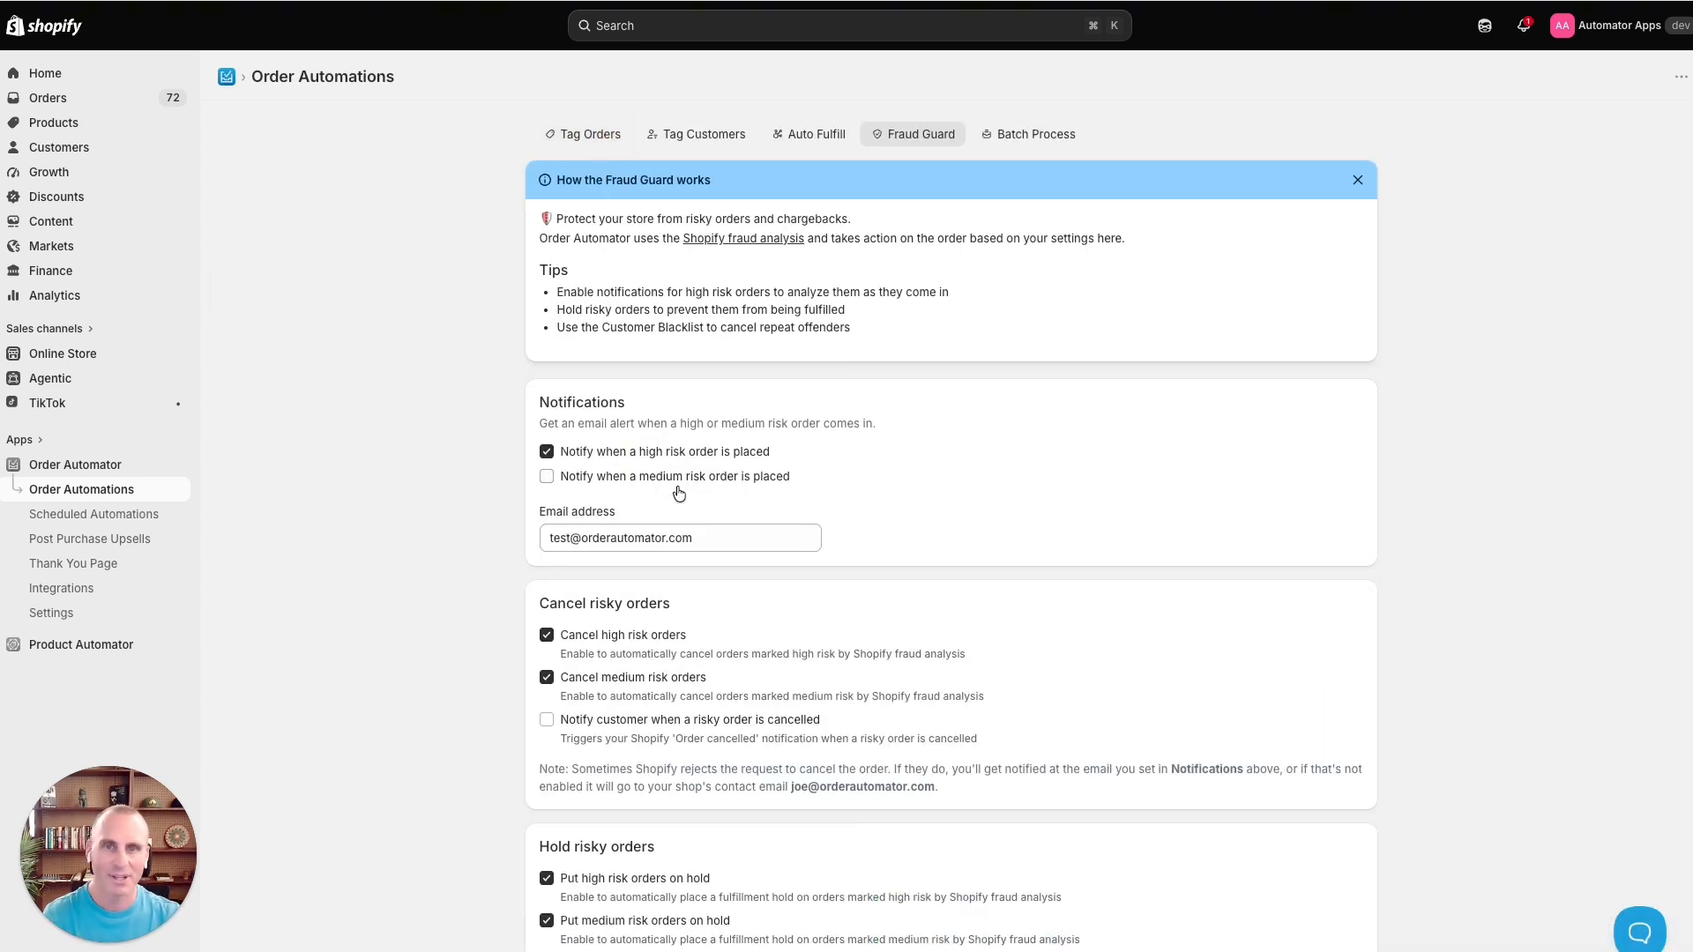
left_click(829, 140)
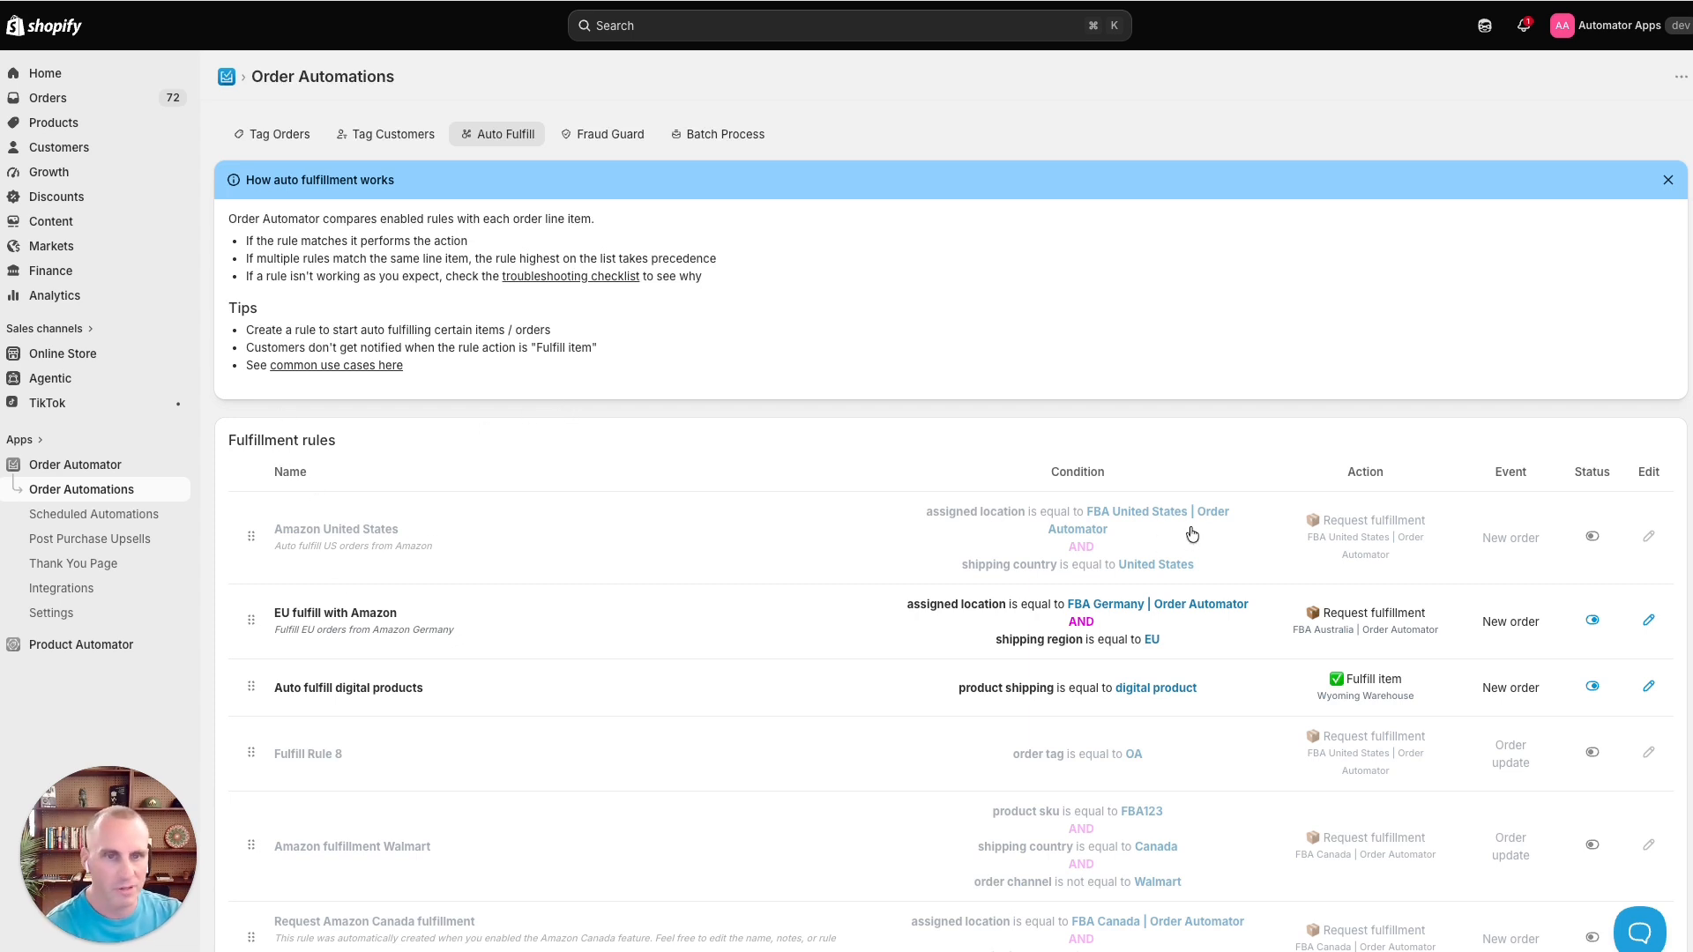
- Review the Amazon United States fulfillment rule's conditions and action, then enable the rule
left_click(377, 537)
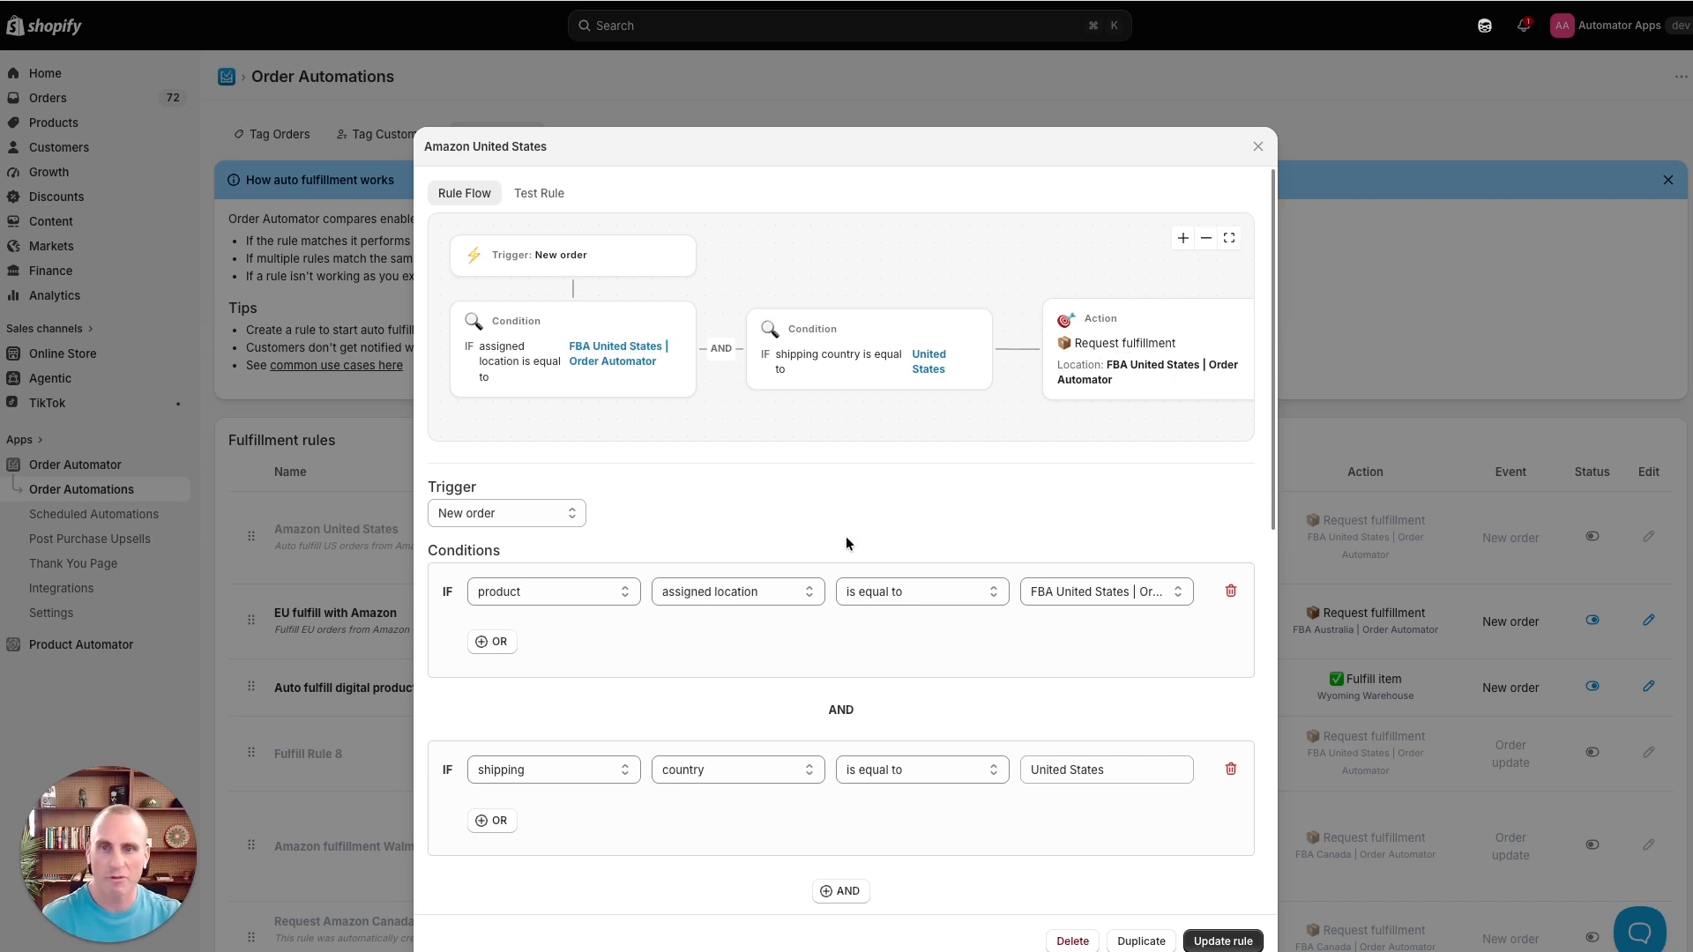
scroll(723, 551, "down", 3)
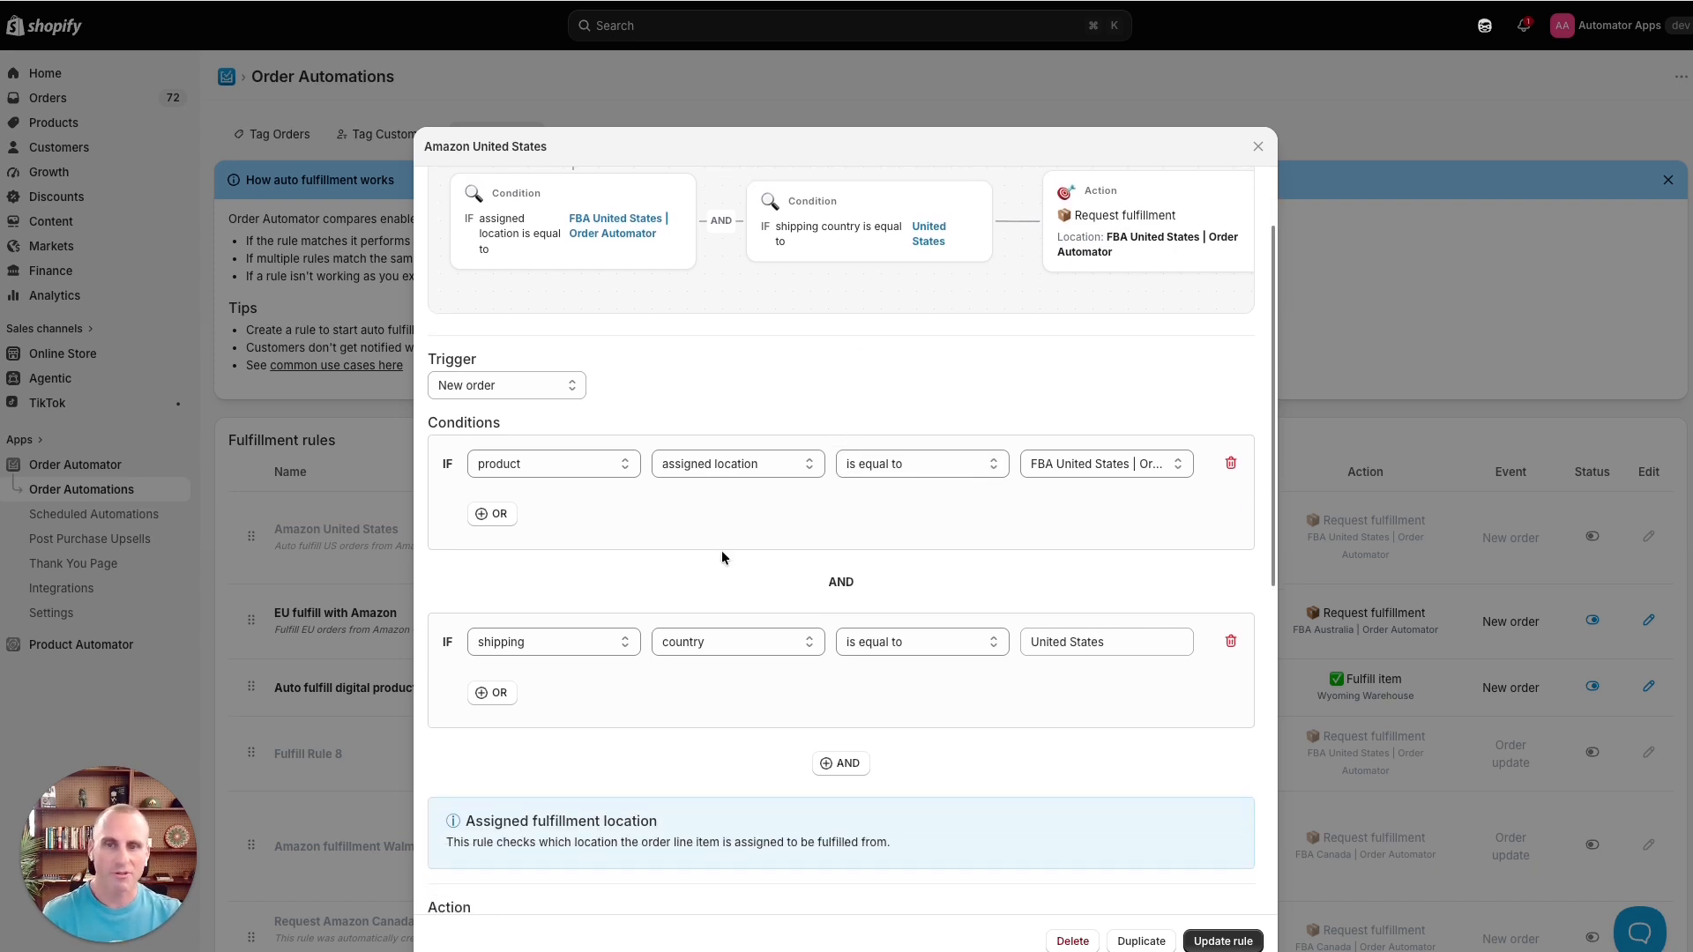
scroll(721, 550, "down", 7)
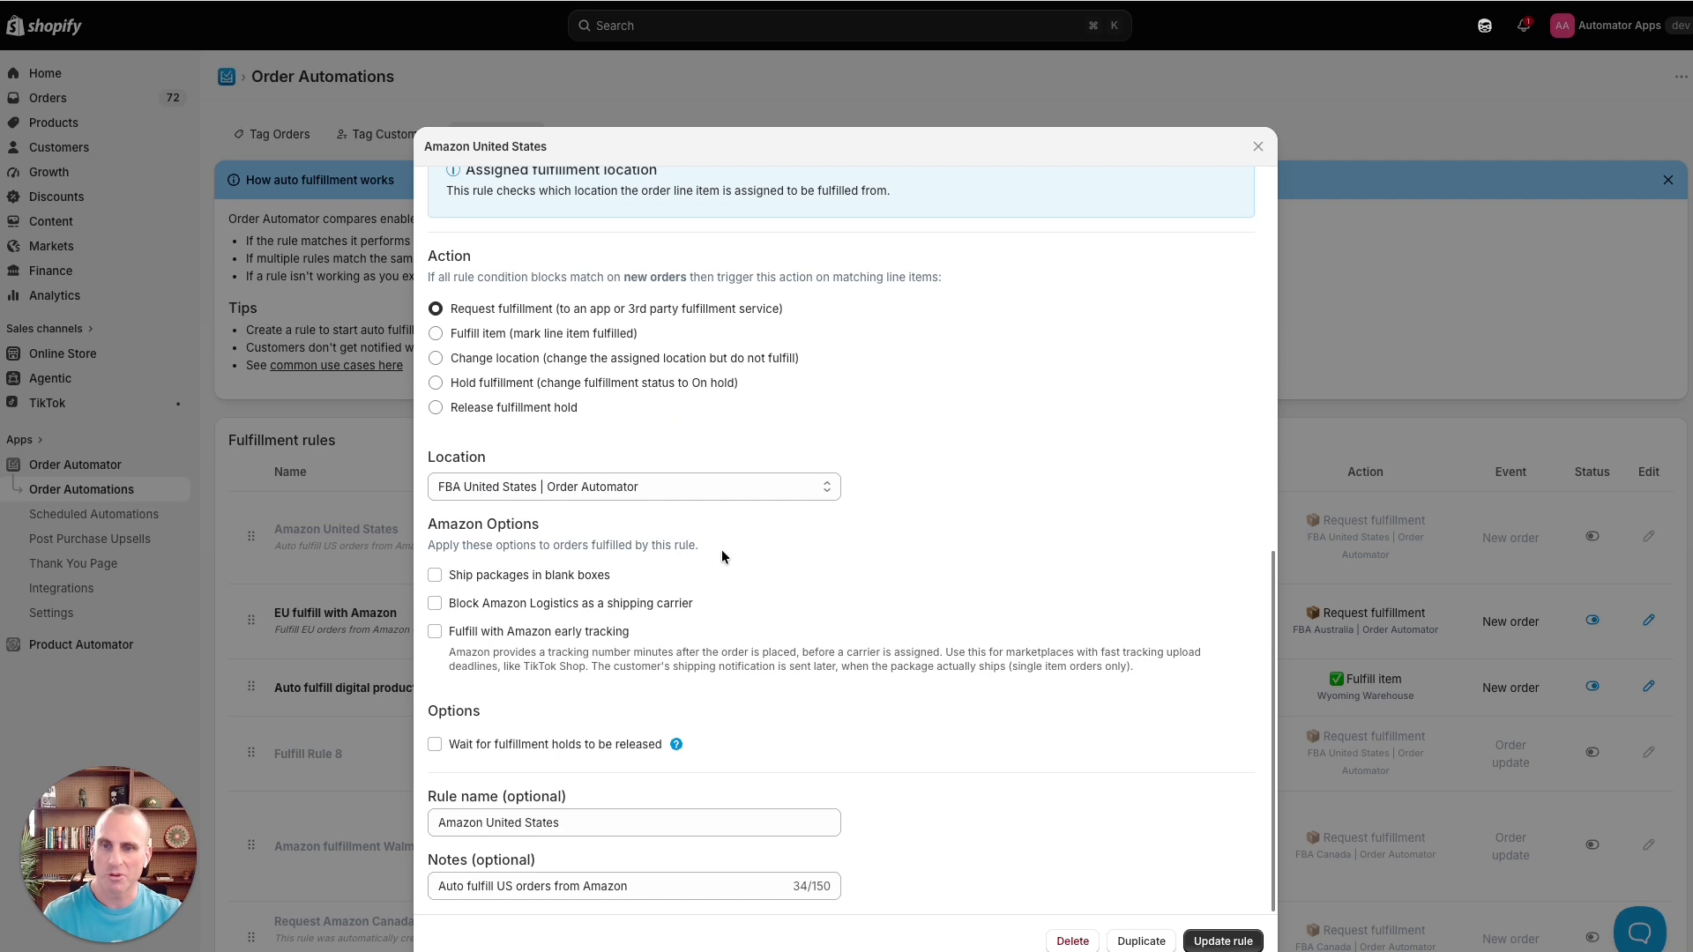
left_click(1378, 355)
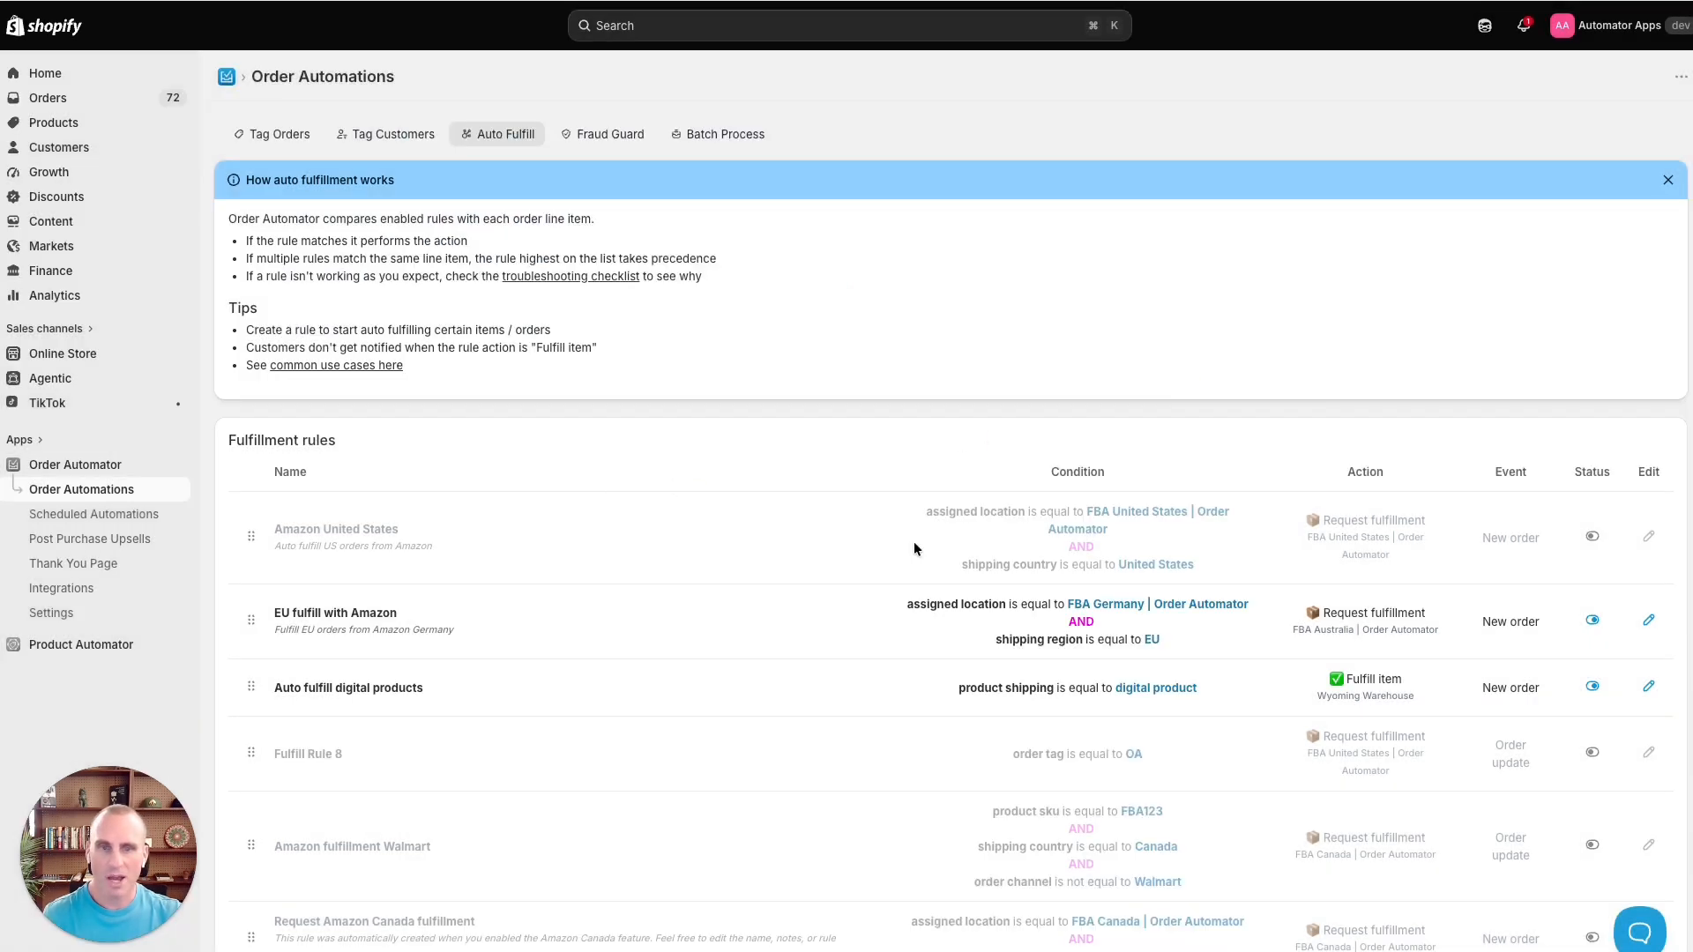
left_click(1593, 537)
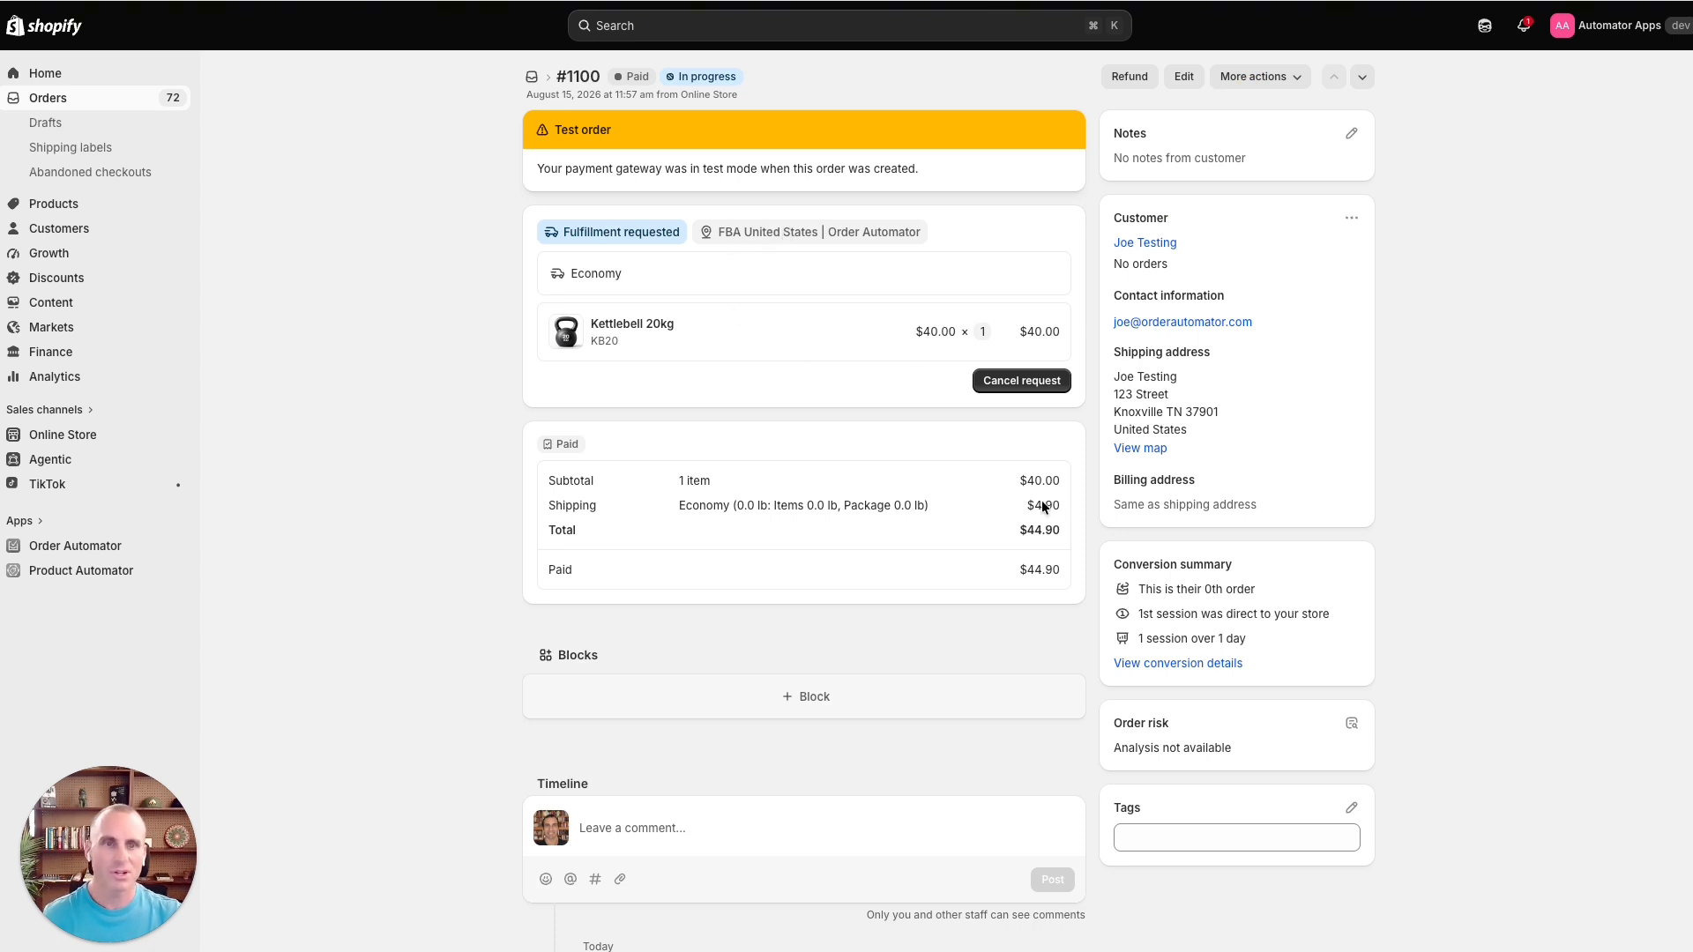
- Check the shipping country in order #1100's shipping address, then return to the fulfillment rules
triple_click(1142, 429)
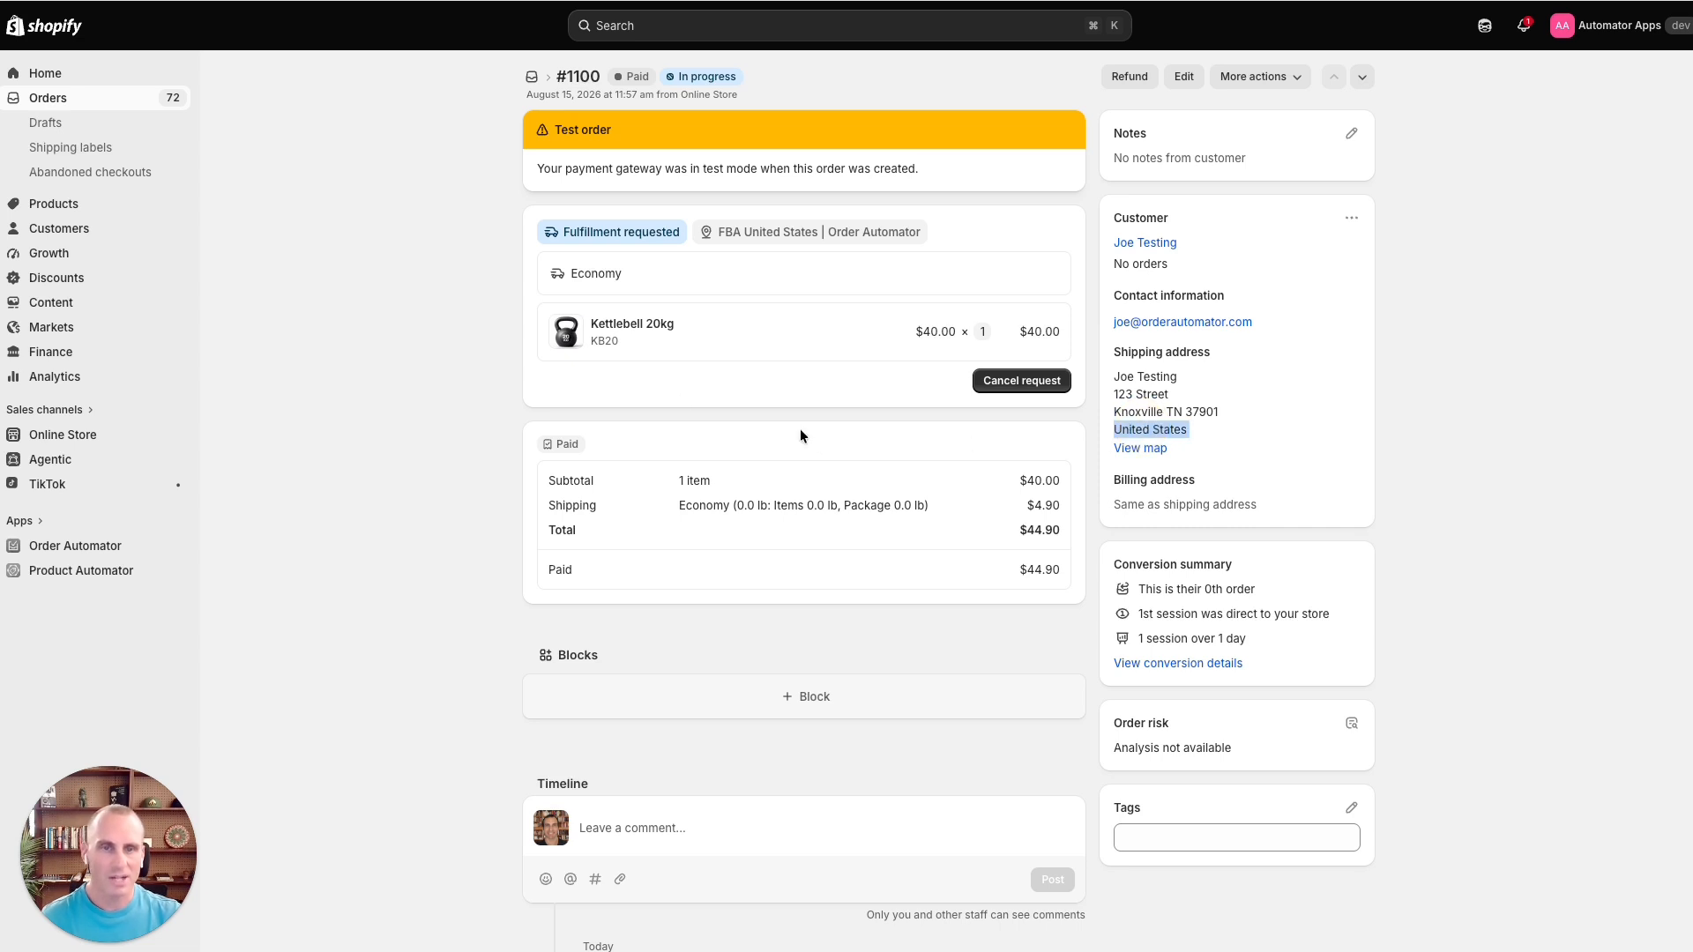
left_click(660, 395)
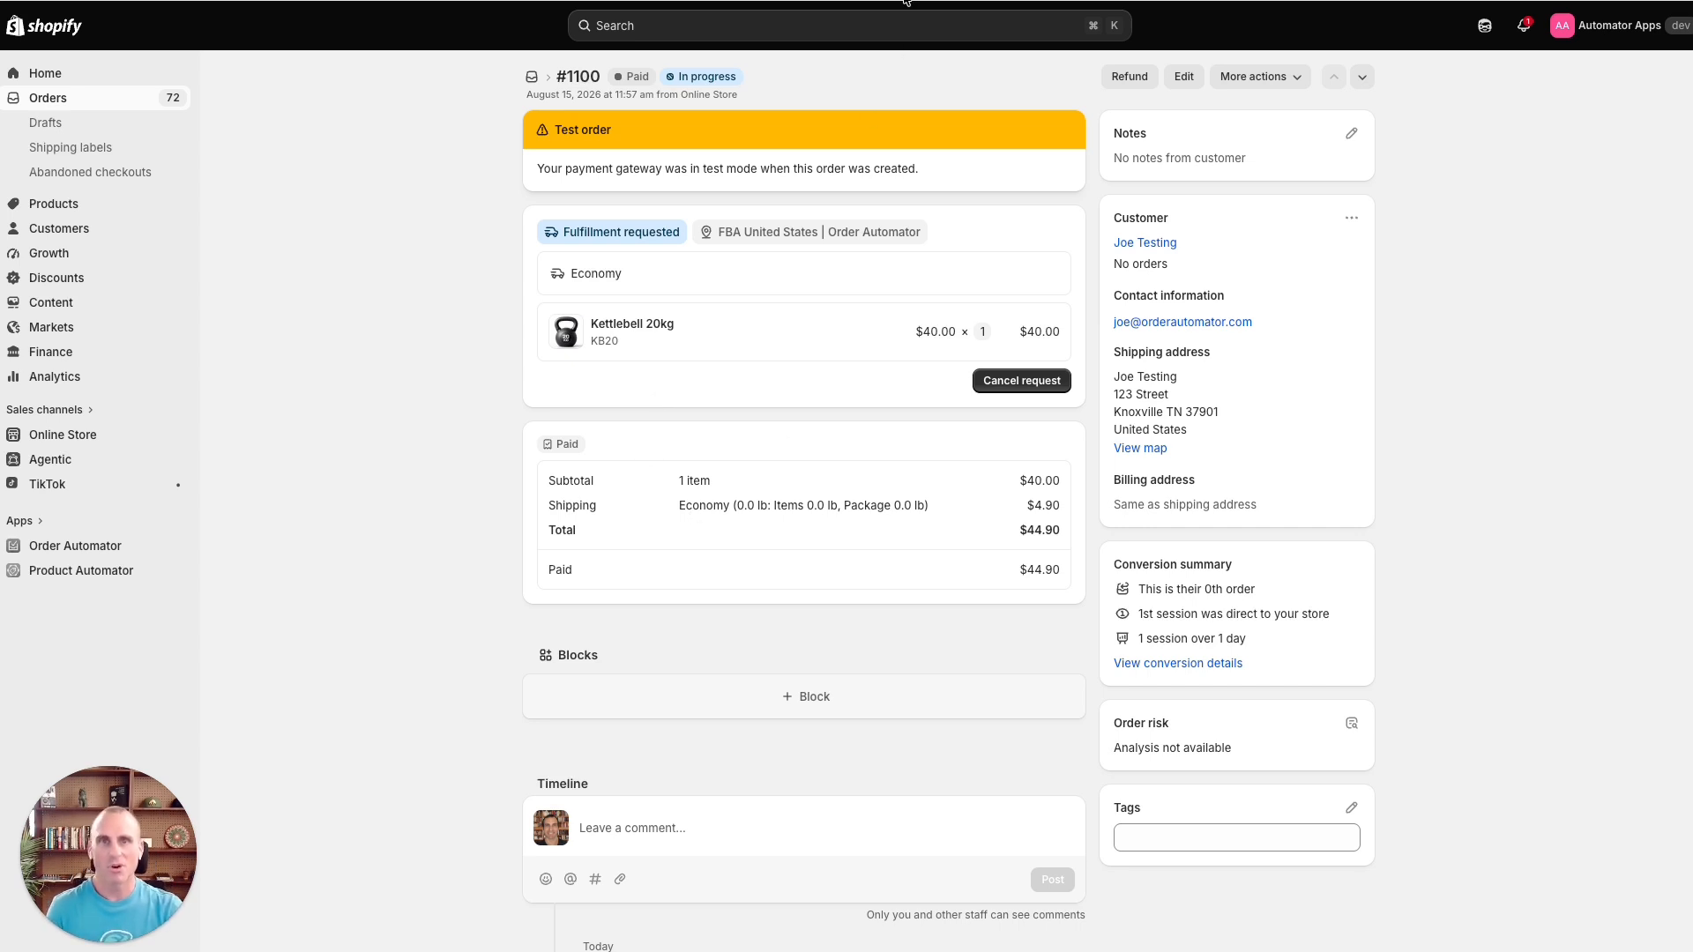
left_click(899, 232)
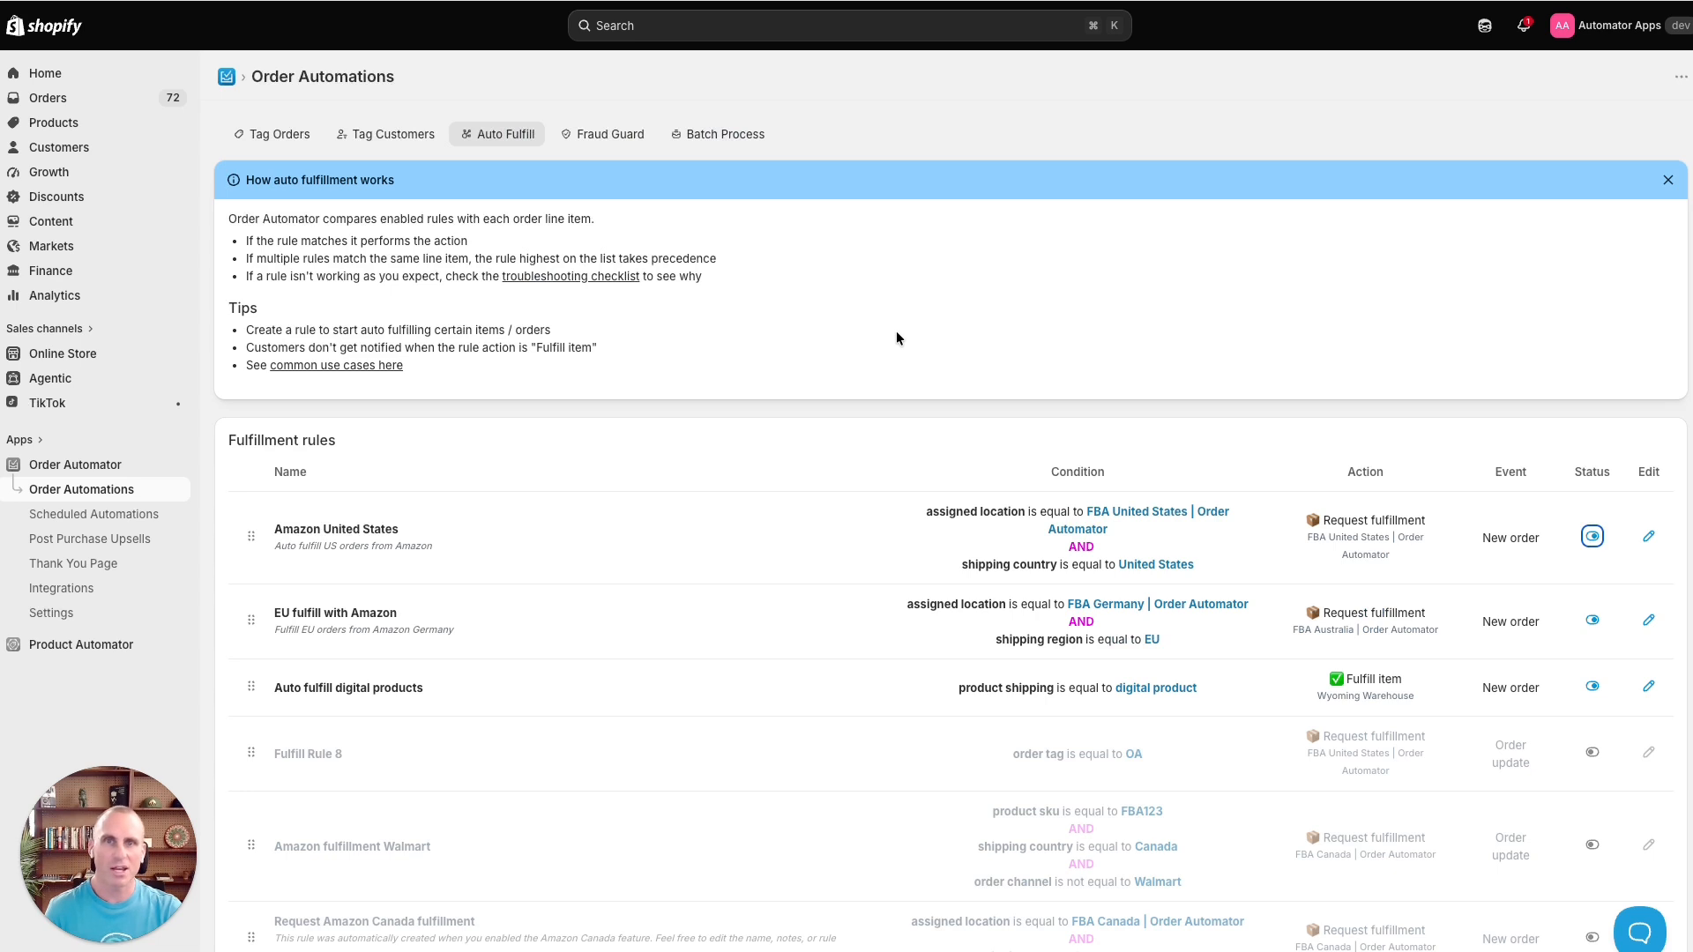
- Open the Order Automator Integrations page
left_click(61, 588)
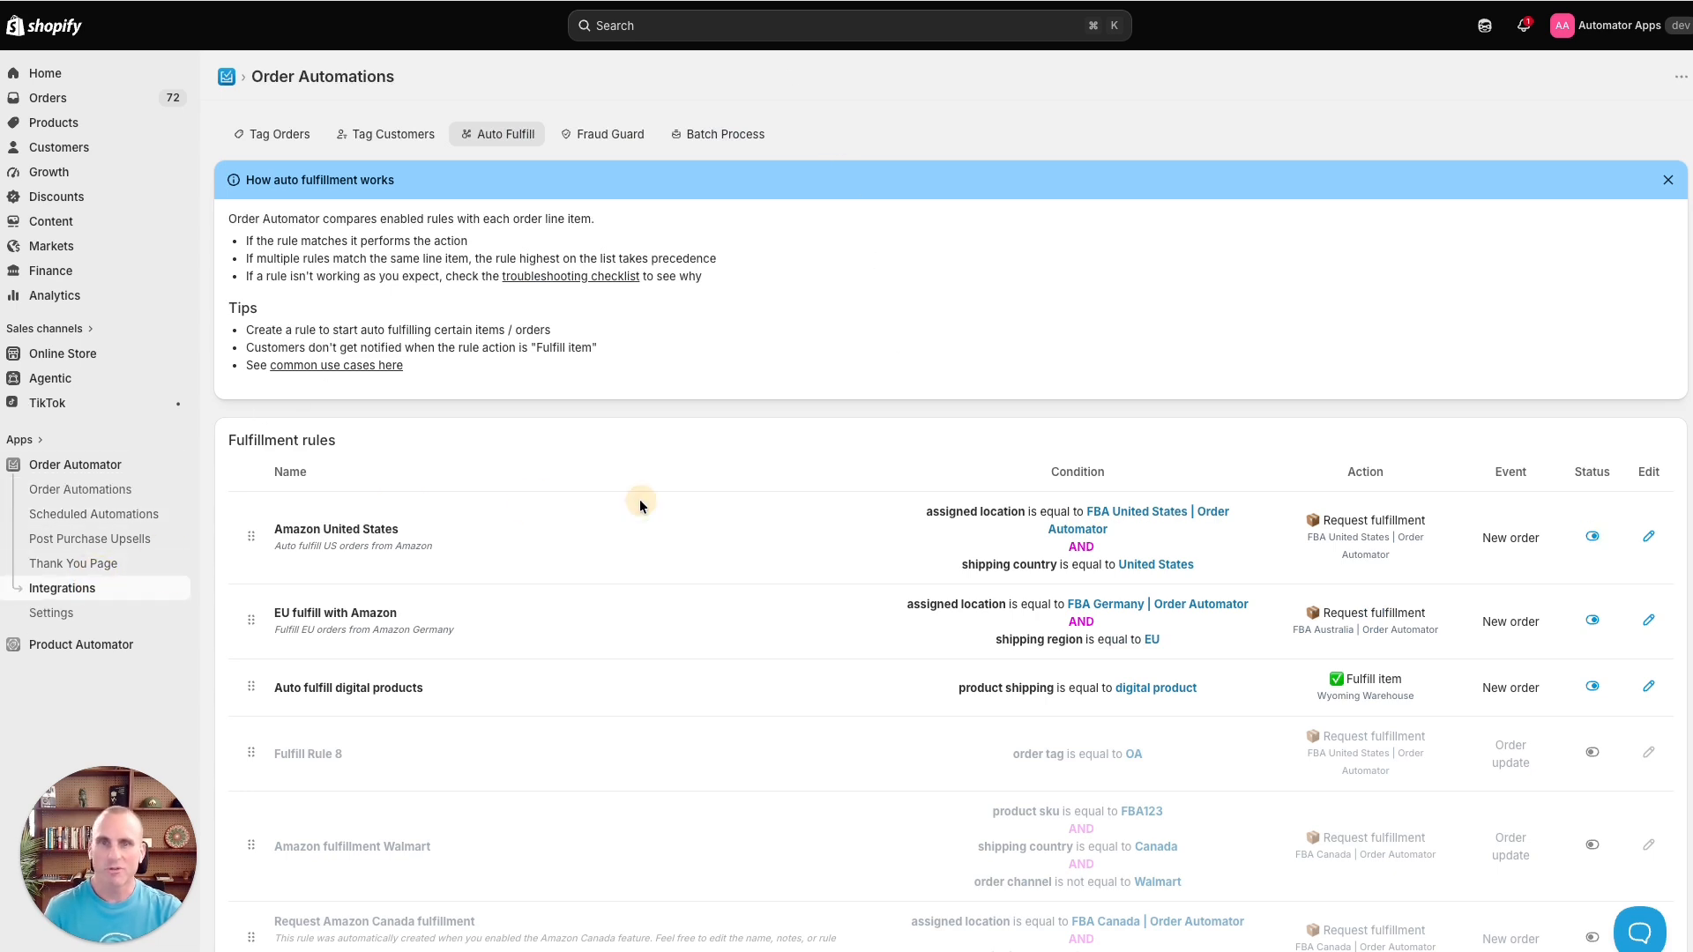